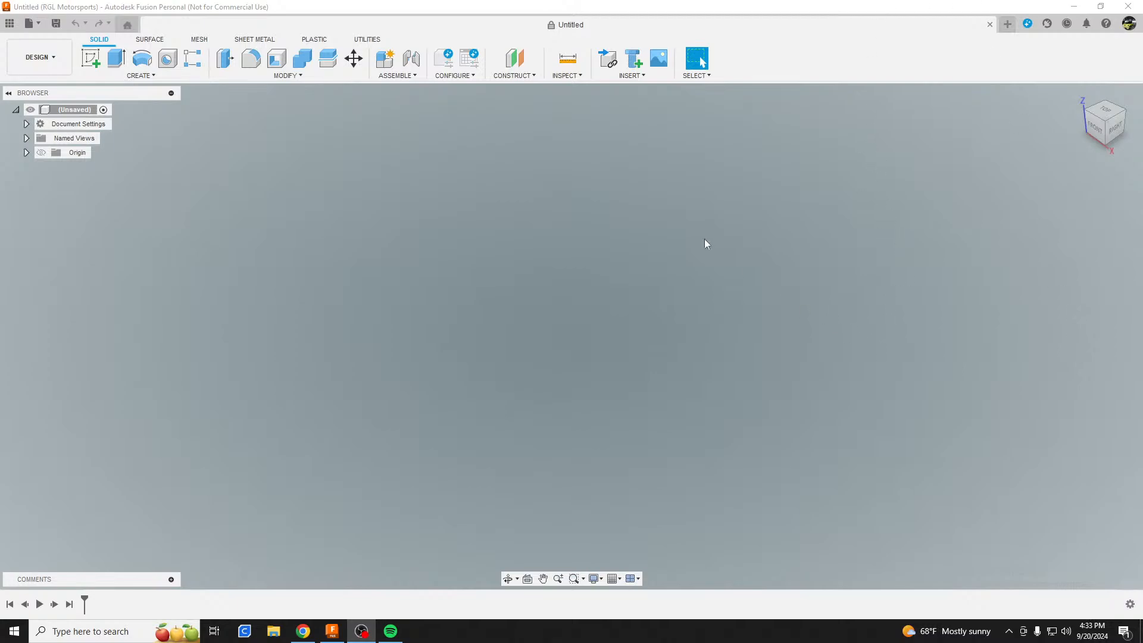
Create a sketch on the front plane and draw a horizontal line 2.245 in long from the origin along positive X
{"action": "left_click", "coordinate": [91, 57]}
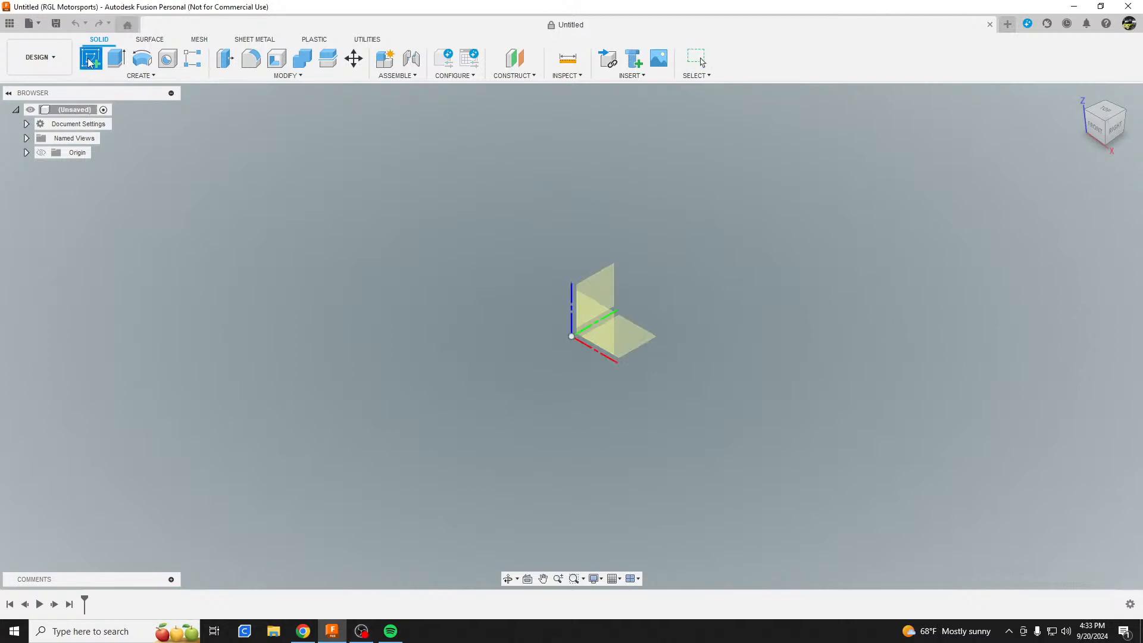
{"action": "left_click", "coordinate": [593, 327]}
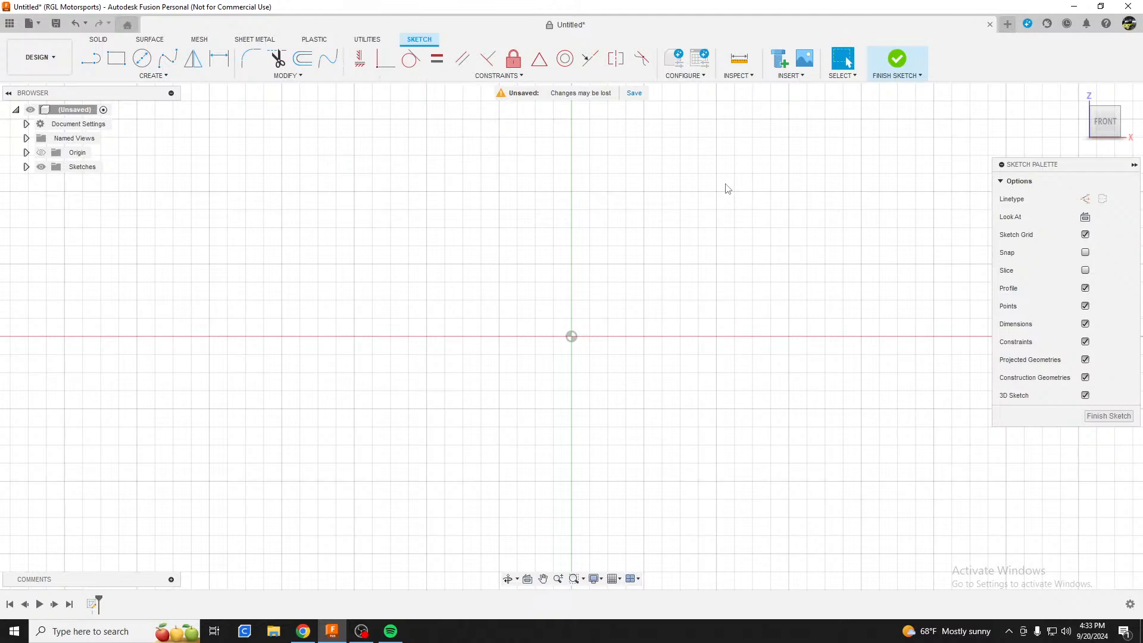
{"action": "left_click", "coordinate": [99, 66]}
{"action": "left_click", "coordinate": [572, 337]}
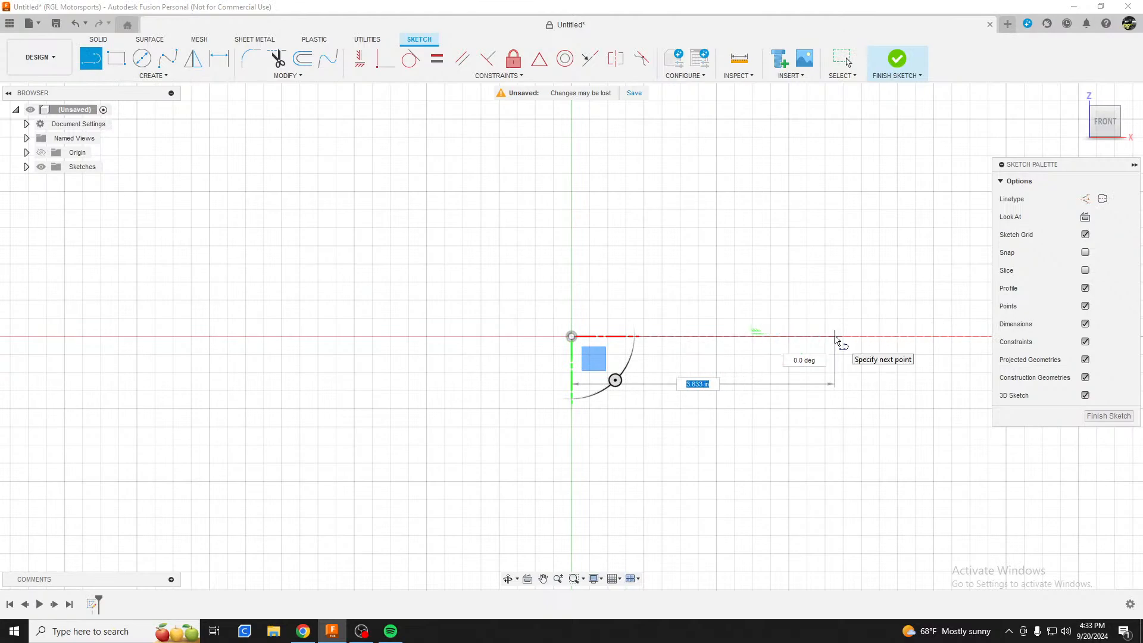
{"action": "type", "text": "0.25"}
{"action": "key", "text": "Tab"}
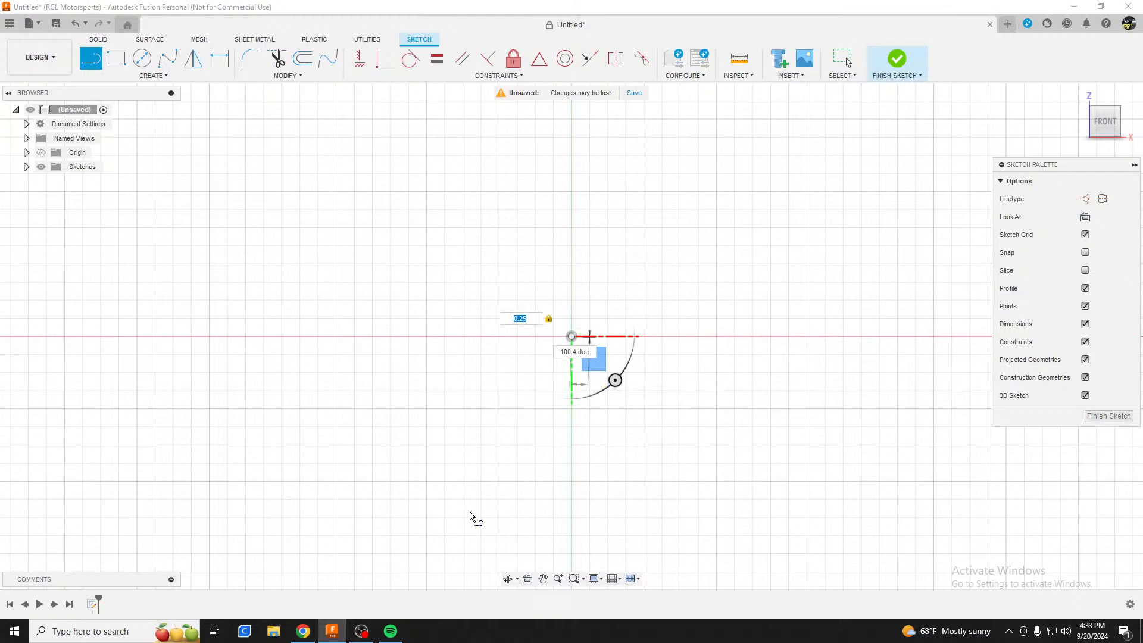
{"action": "scroll", "coordinate": [602, 353], "scroll_direction": "up", "scroll_amount": 1}
{"action": "scroll", "coordinate": [602, 356], "scroll_direction": "up", "scroll_amount": 2}
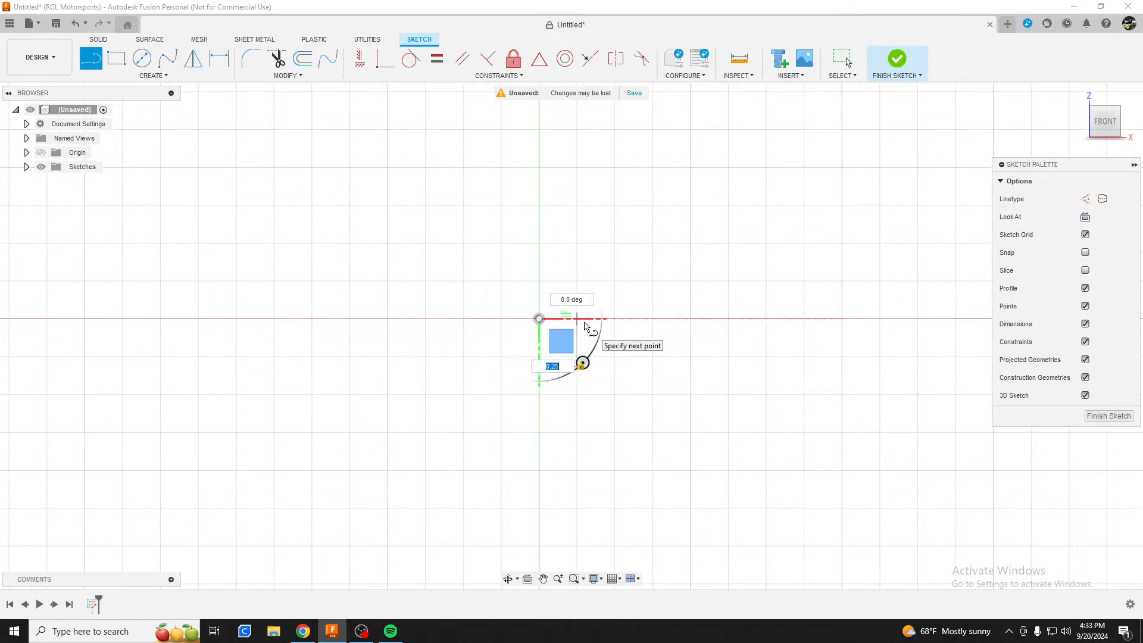
{"action": "key", "text": "BackSpace"}
{"action": "type", "text": "2.25"}
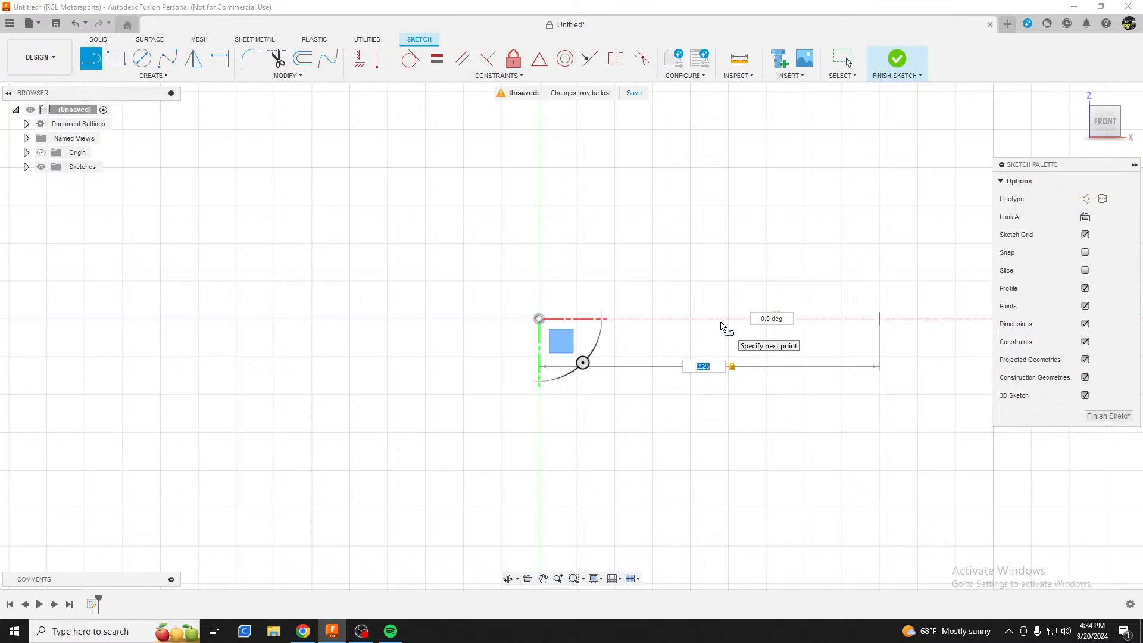
{"action": "key", "text": "Right"}
{"action": "type", "text": "0"}
{"action": "key", "text": "BackSpace"}
{"action": "key", "text": "BackSpace"}
{"action": "type", "text": "45"}
{"action": "key", "text": "Return"}
{"action": "key", "text": "Escape"}
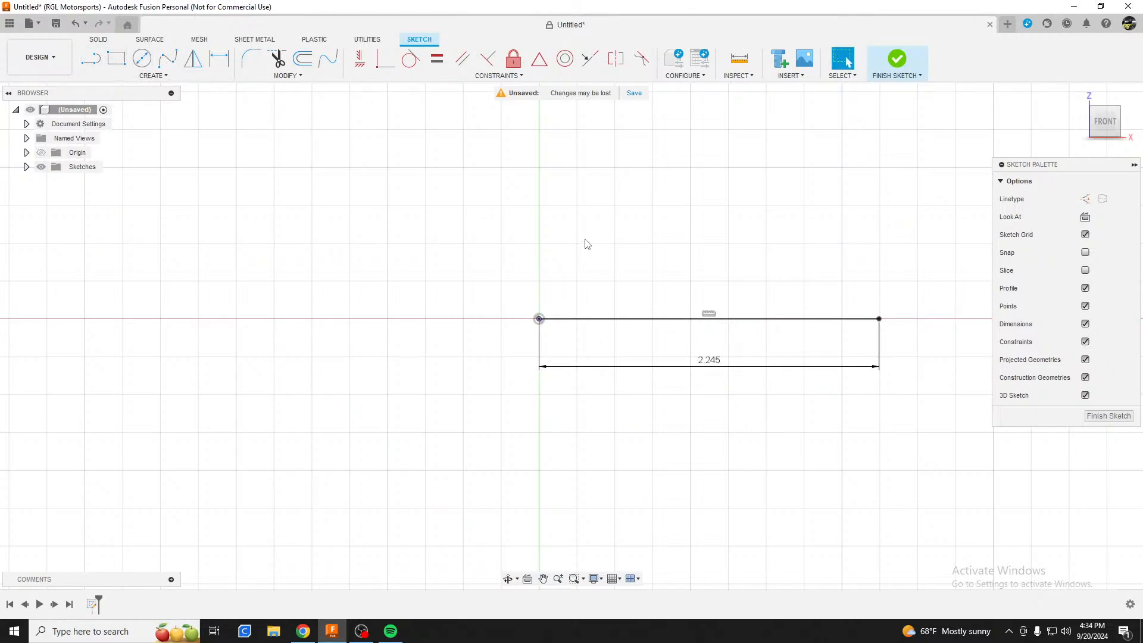
Draw a vertical line 0.562 in long upward from the far end of the horizontal line
{"action": "left_click", "coordinate": [90, 58]}
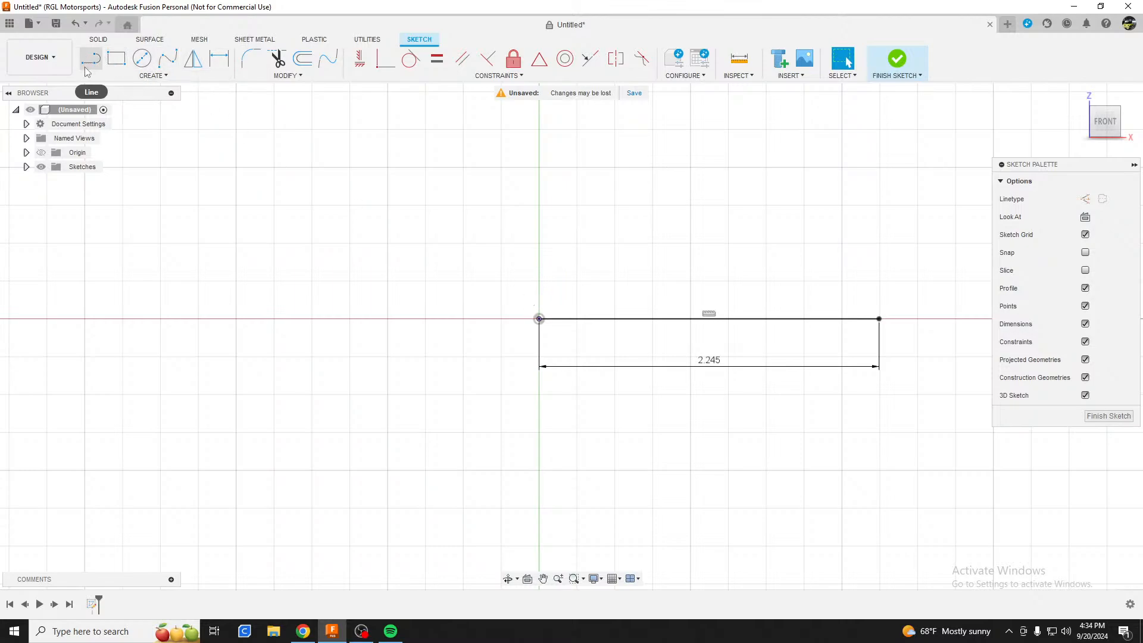
{"action": "left_click", "coordinate": [538, 319]}
{"action": "left_click", "coordinate": [879, 318]}
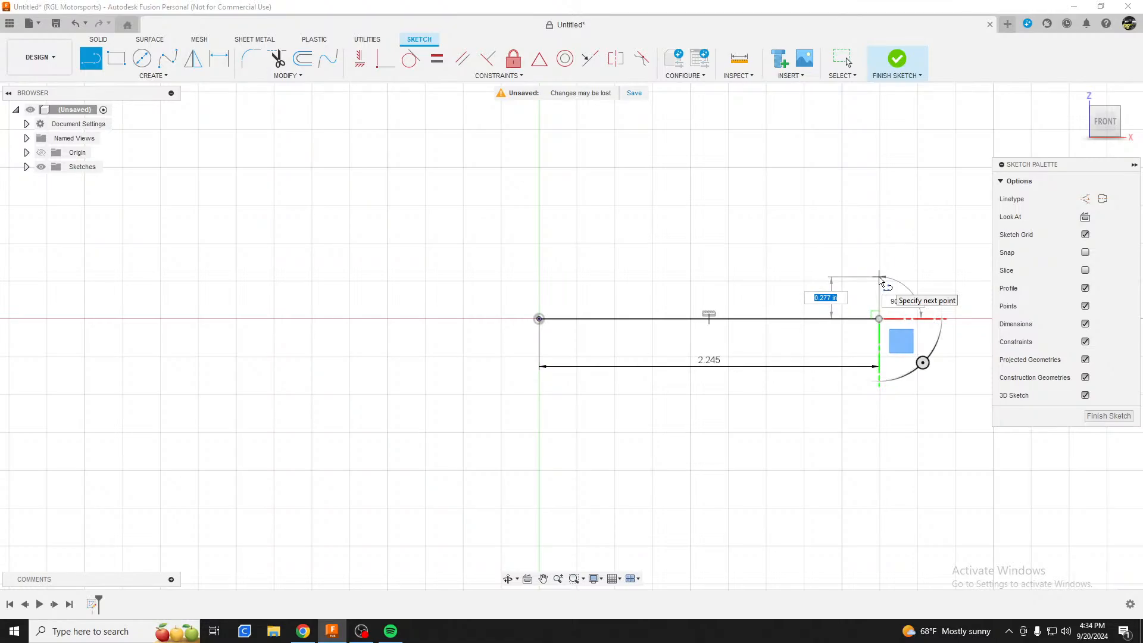
{"action": "type", "text": "0.5"}
{"action": "key", "text": "Tab"}
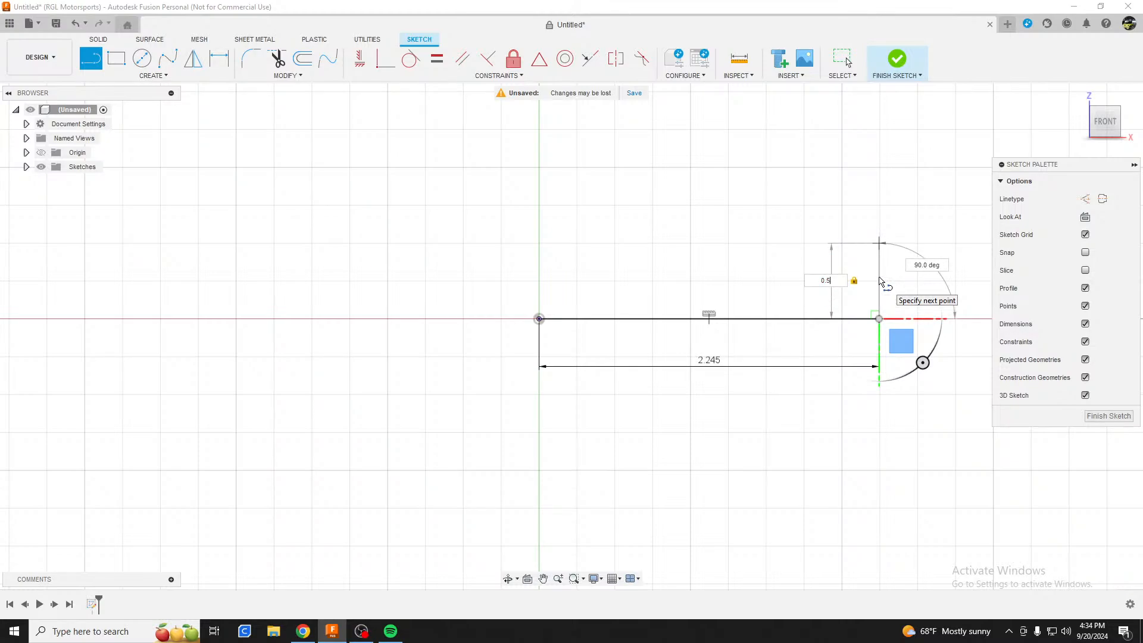
{"action": "type", "text": "0.562"}
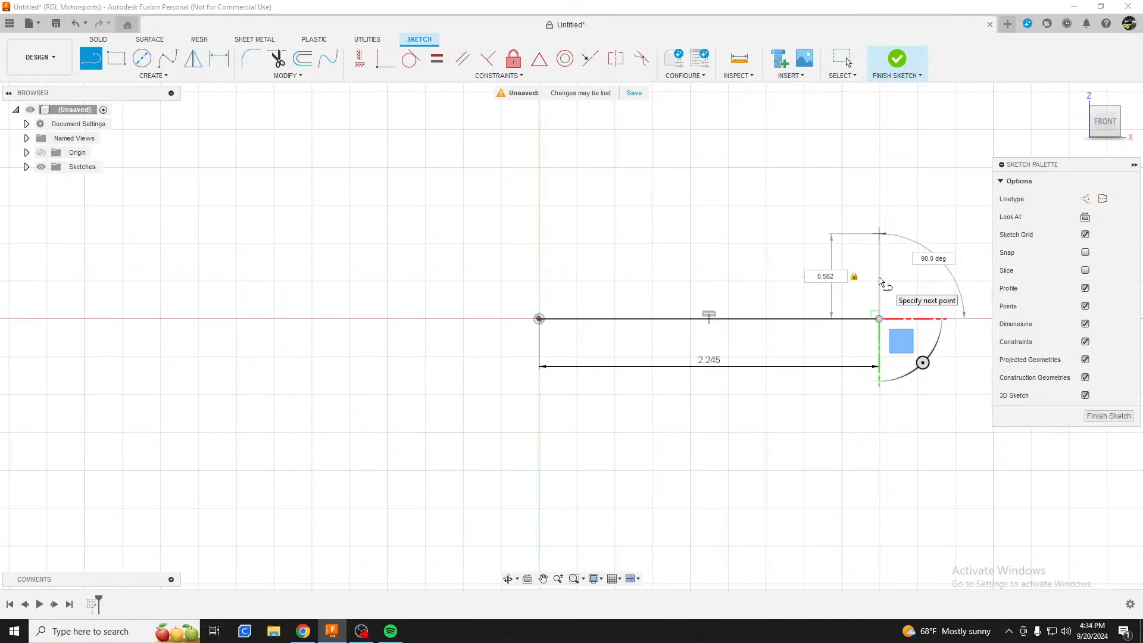
{"action": "key", "text": "Return"}
{"action": "key", "text": "Escape"}
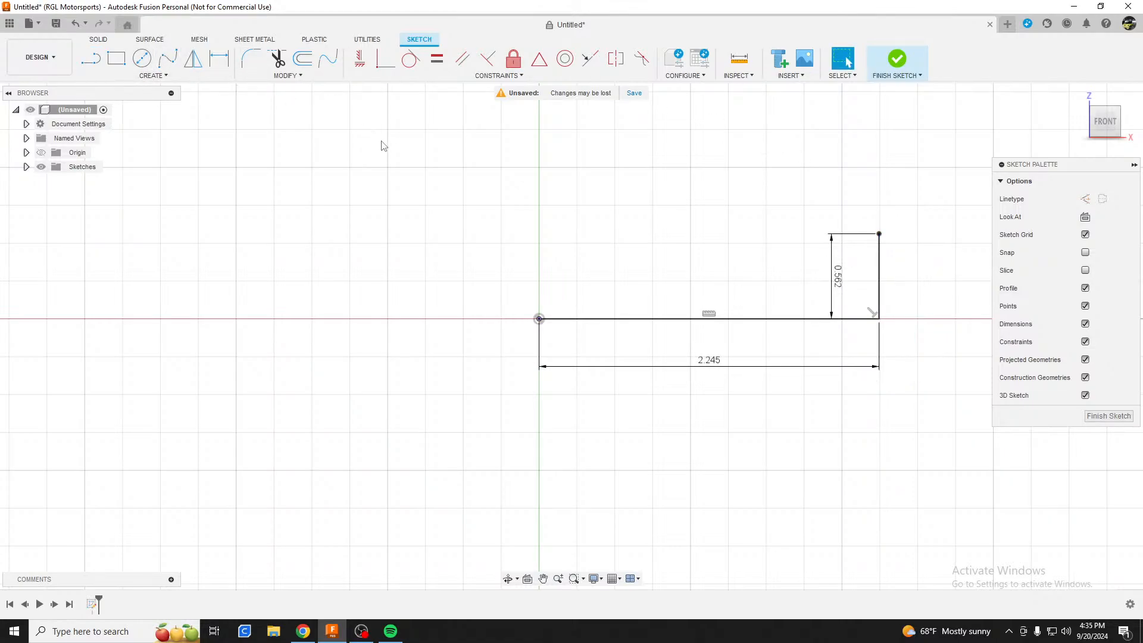
Offset the connected horizontal and vertical lines 0.125 in toward the inside of the L shape
{"action": "key", "text": "l"}
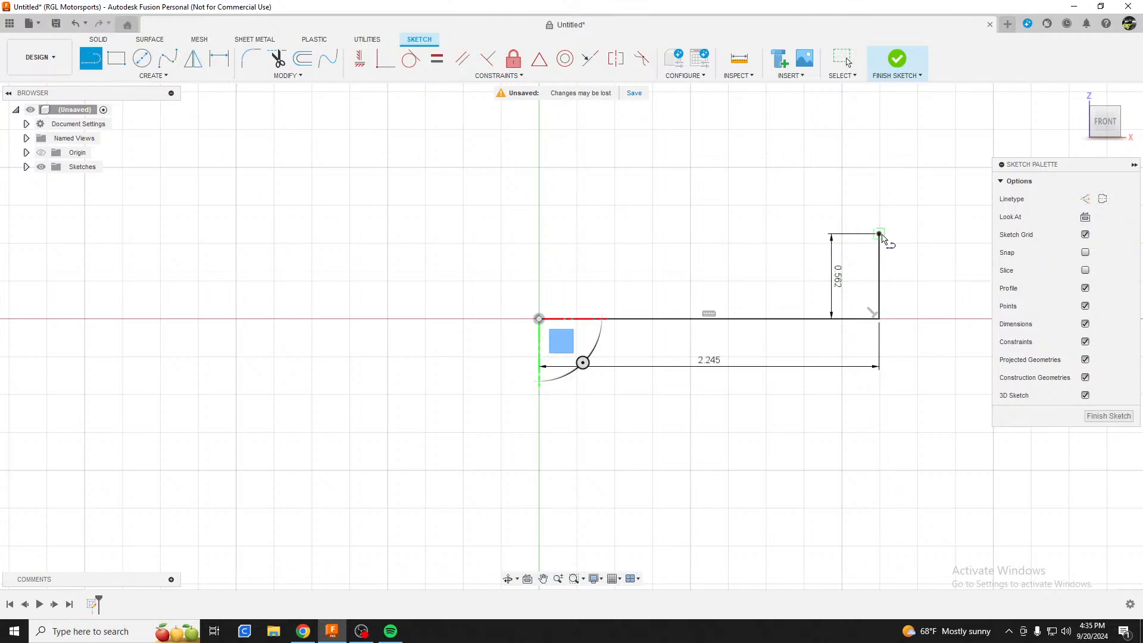
{"action": "left_click", "coordinate": [303, 57]}
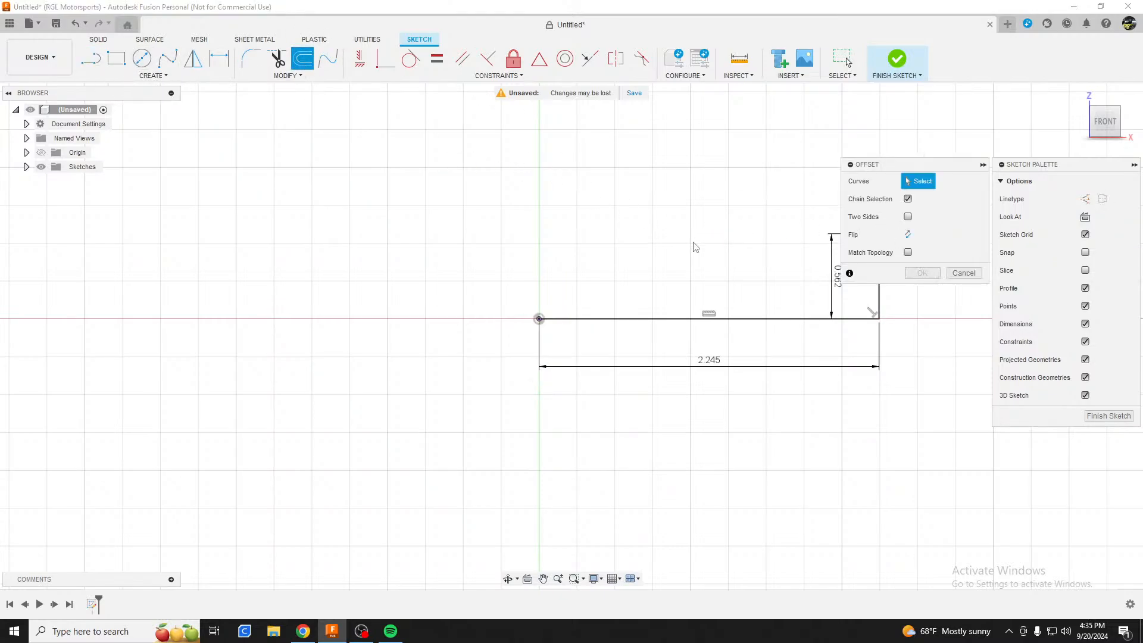
{"action": "left_click", "coordinate": [732, 315]}
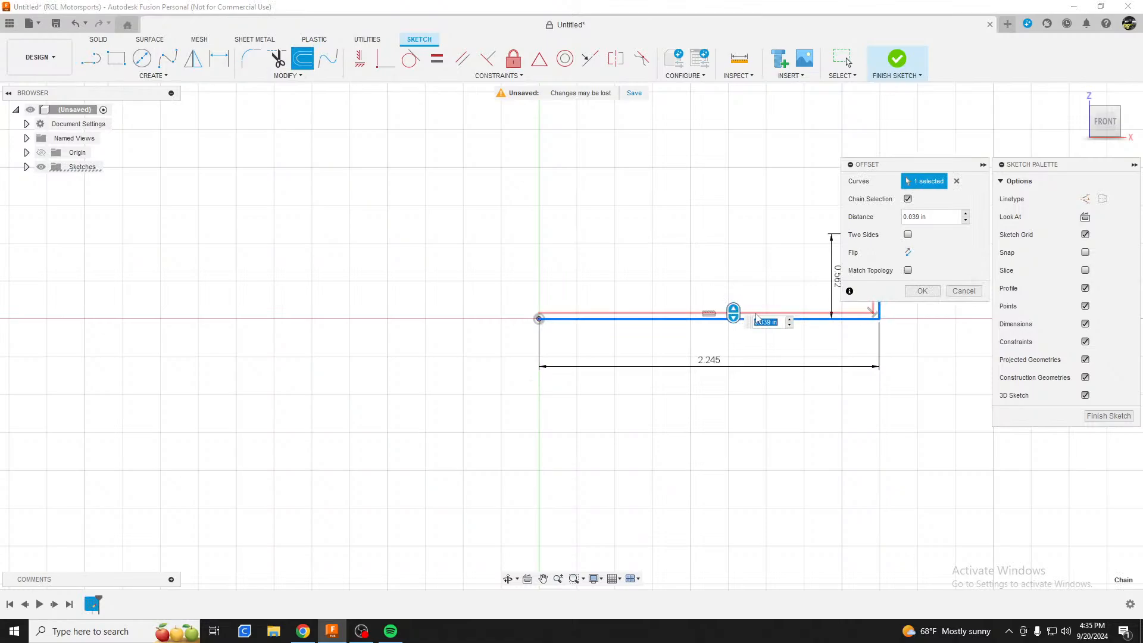
{"action": "left_click", "coordinate": [775, 321]}
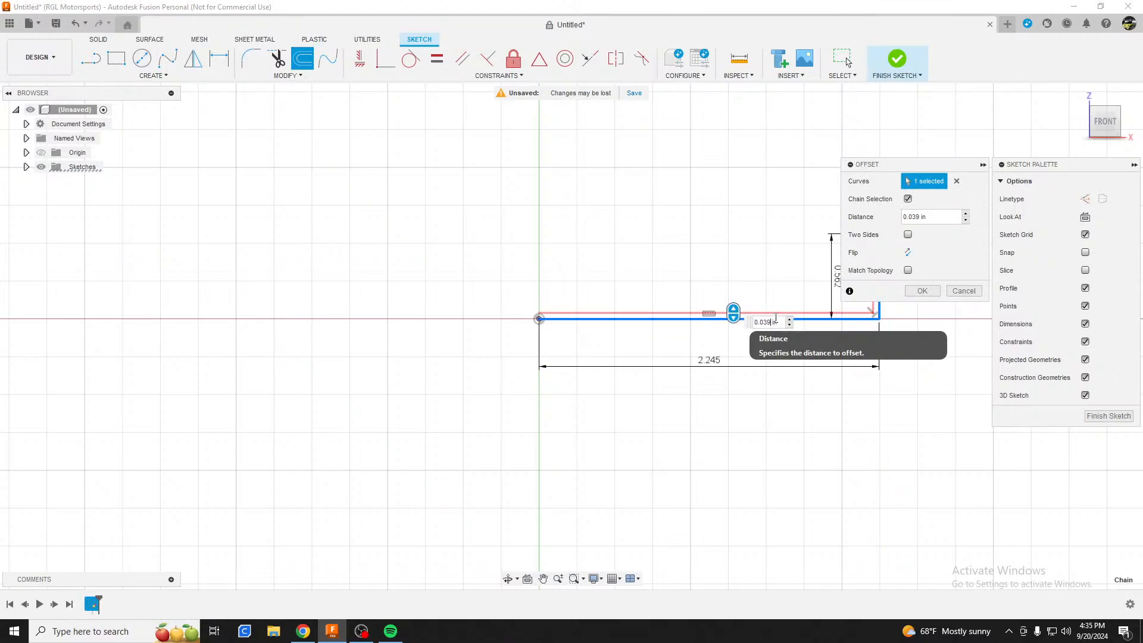
{"action": "key", "text": "Return"}
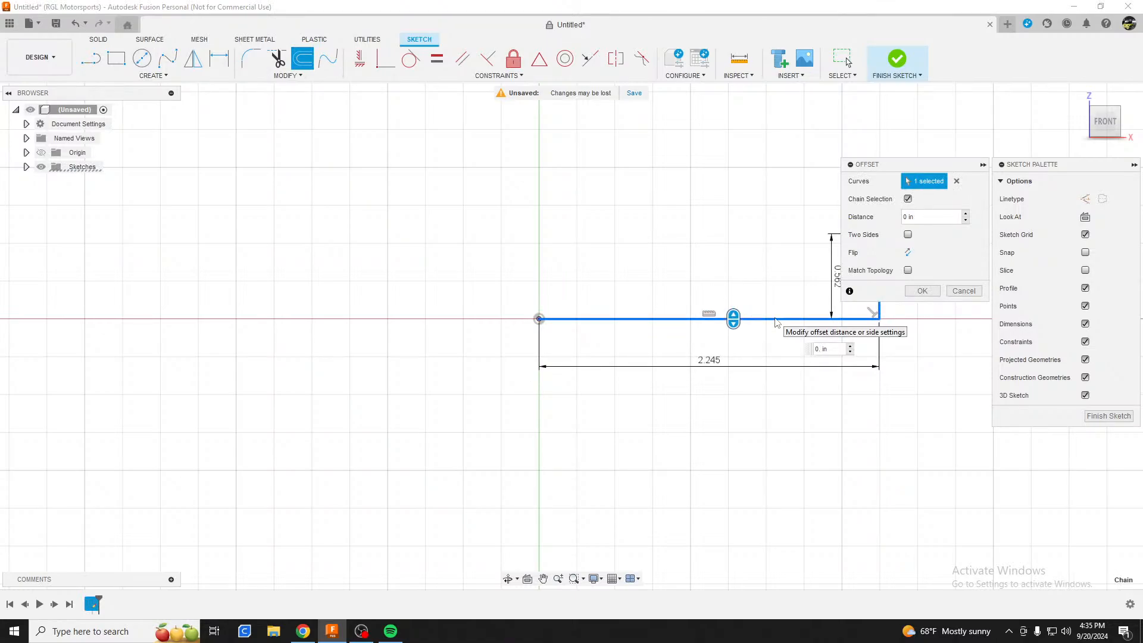
{"action": "key", "text": "Return"}
{"action": "key", "text": "Return"}
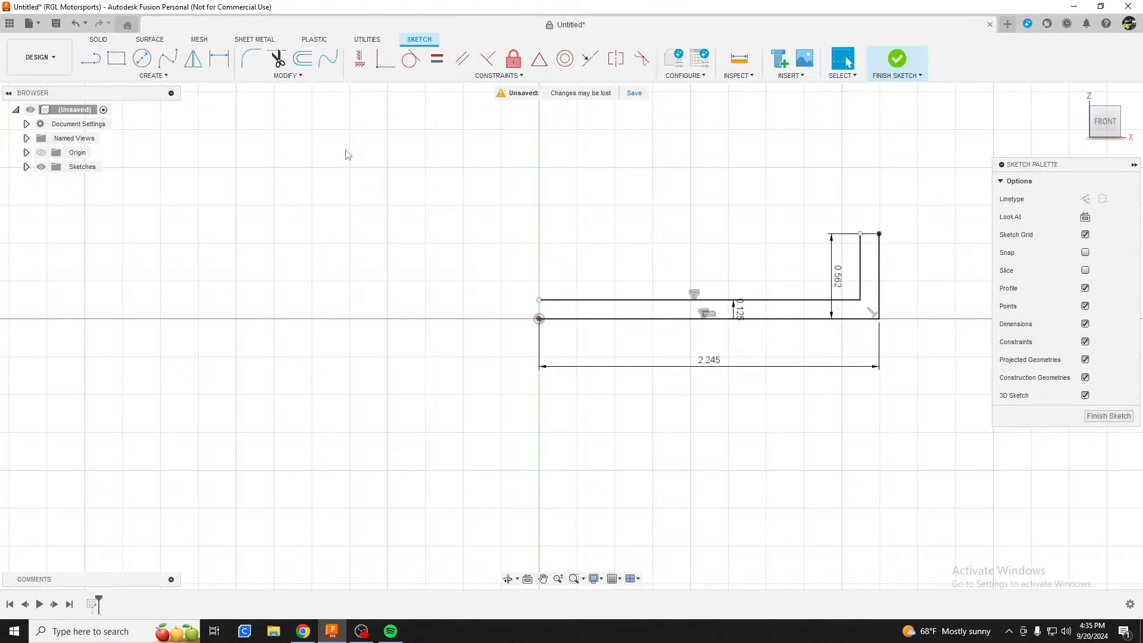
Close the upper end of the L profile's upright leg with a short line between the outer and inner endpoints
{"action": "left_click", "coordinate": [91, 58]}
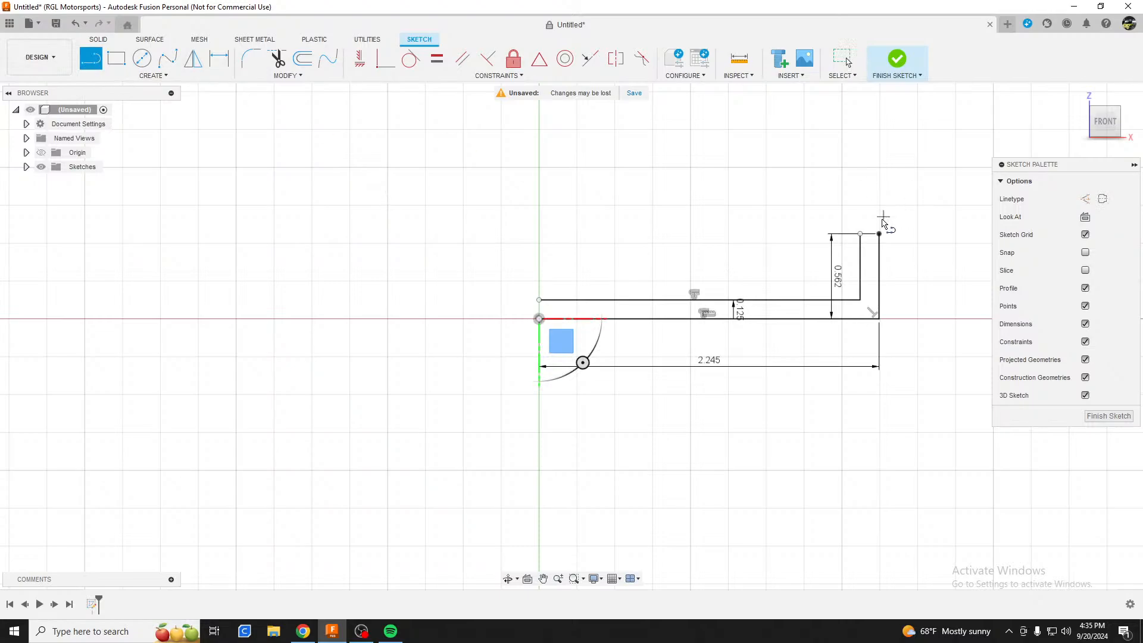
{"action": "left_click", "coordinate": [878, 234]}
{"action": "left_click", "coordinate": [860, 234]}
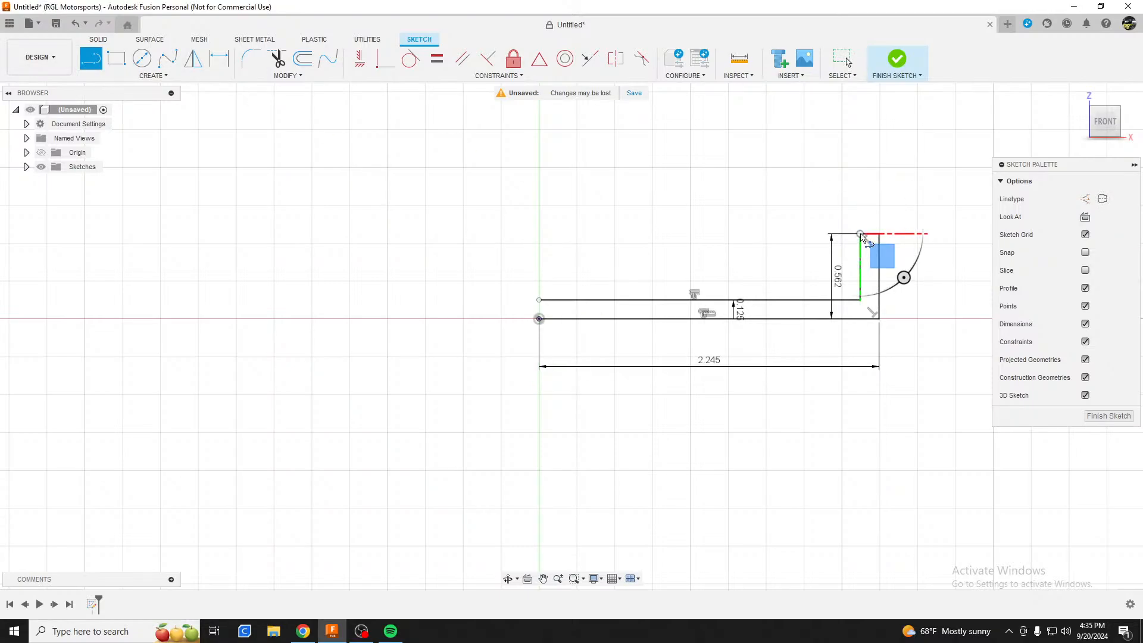
{"action": "left_click", "coordinate": [539, 300]}
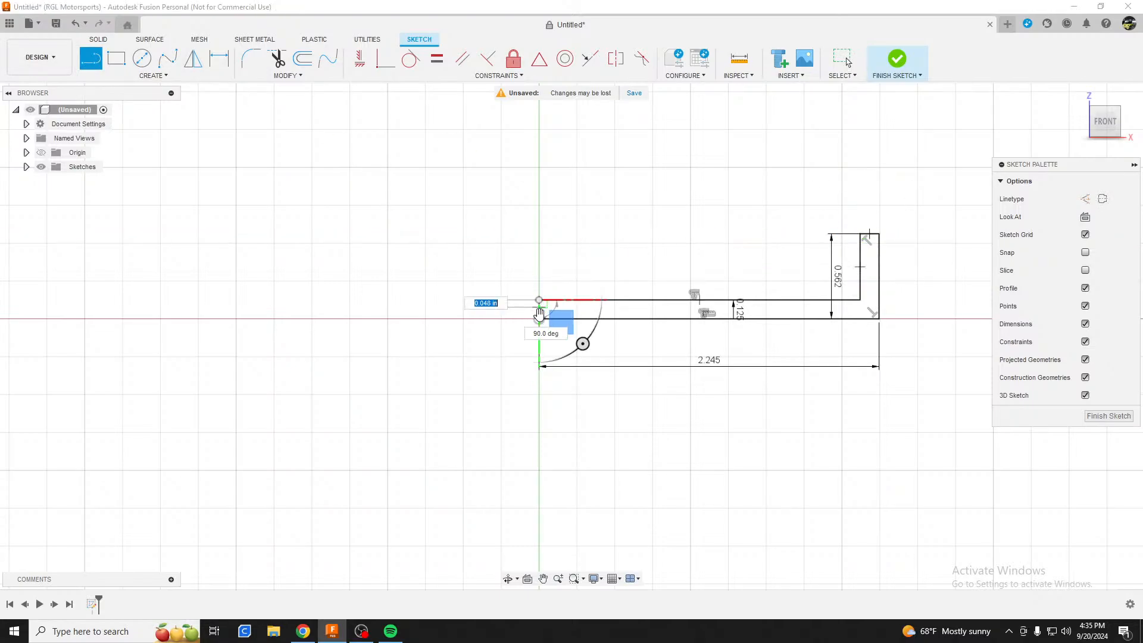
{"action": "key", "text": "Escape"}
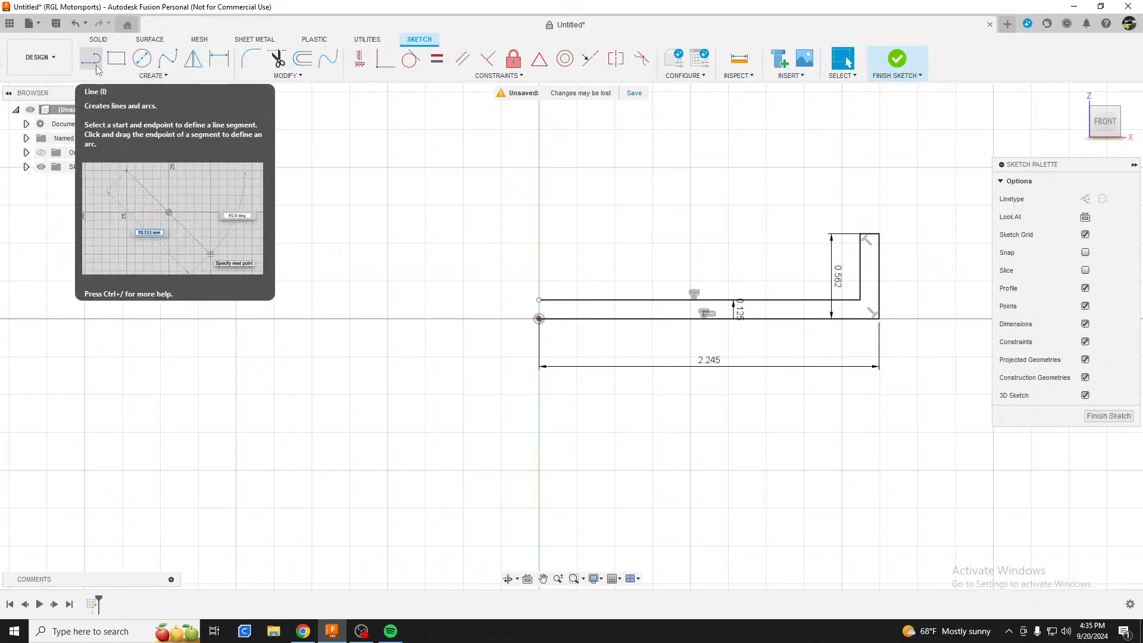
Draw a vertical construction line 2 in long through the origin, starting below the profile
{"action": "left_click", "coordinate": [1085, 199]}
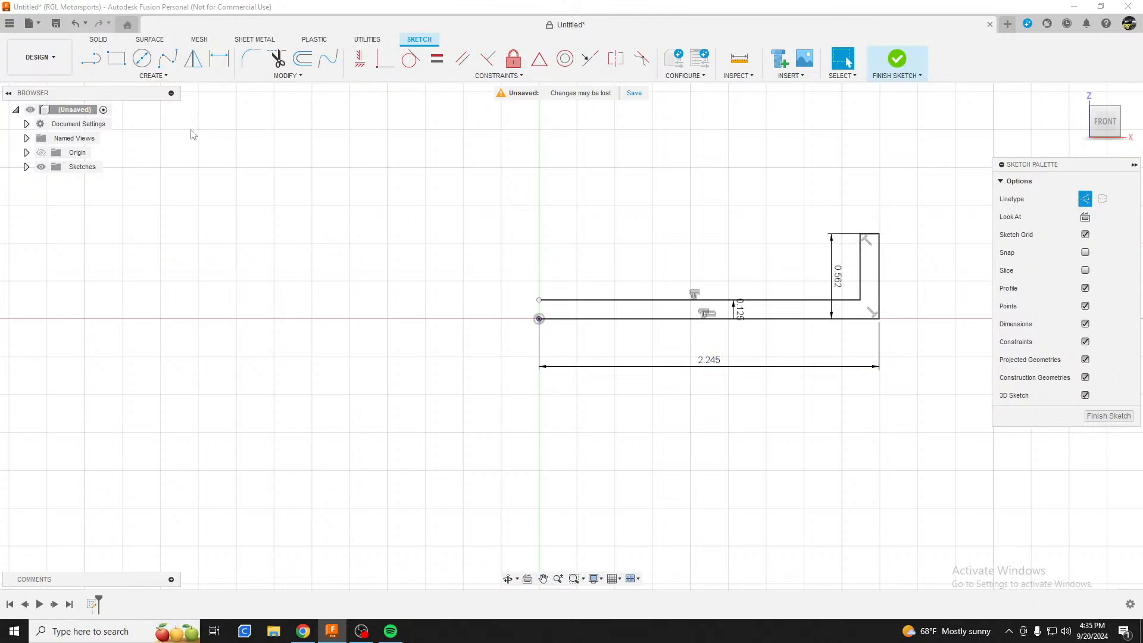
{"action": "left_click", "coordinate": [90, 58]}
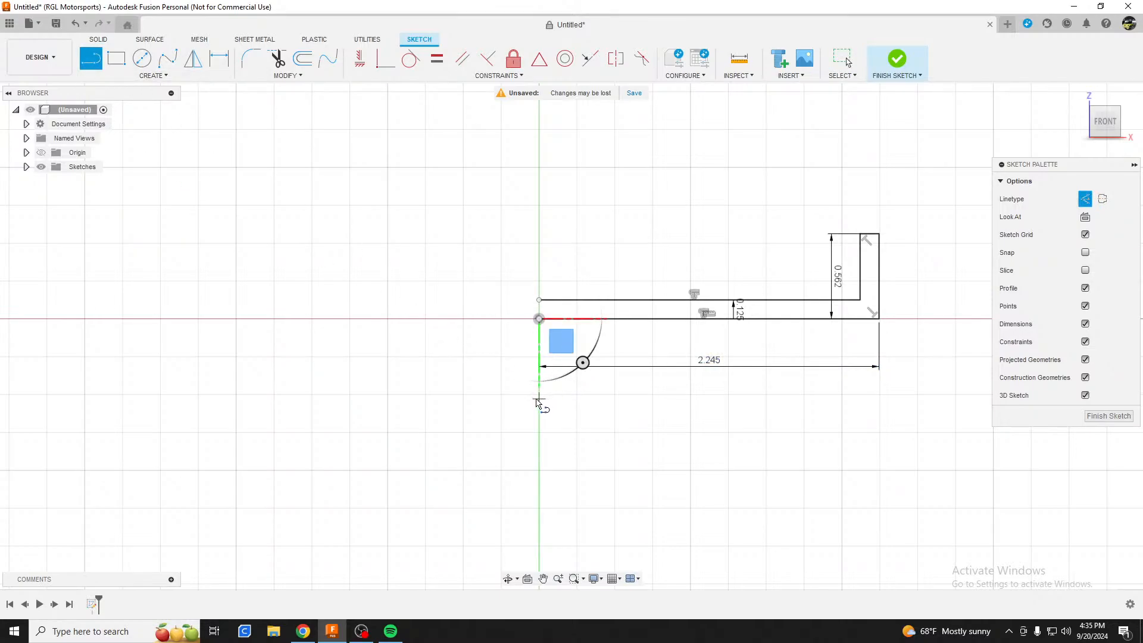
{"action": "left_click_drag", "start_coordinate": [539, 396], "coordinate": [538, 123]}
{"action": "scroll", "coordinate": [538, 122], "scroll_direction": "up", "scroll_amount": 1}
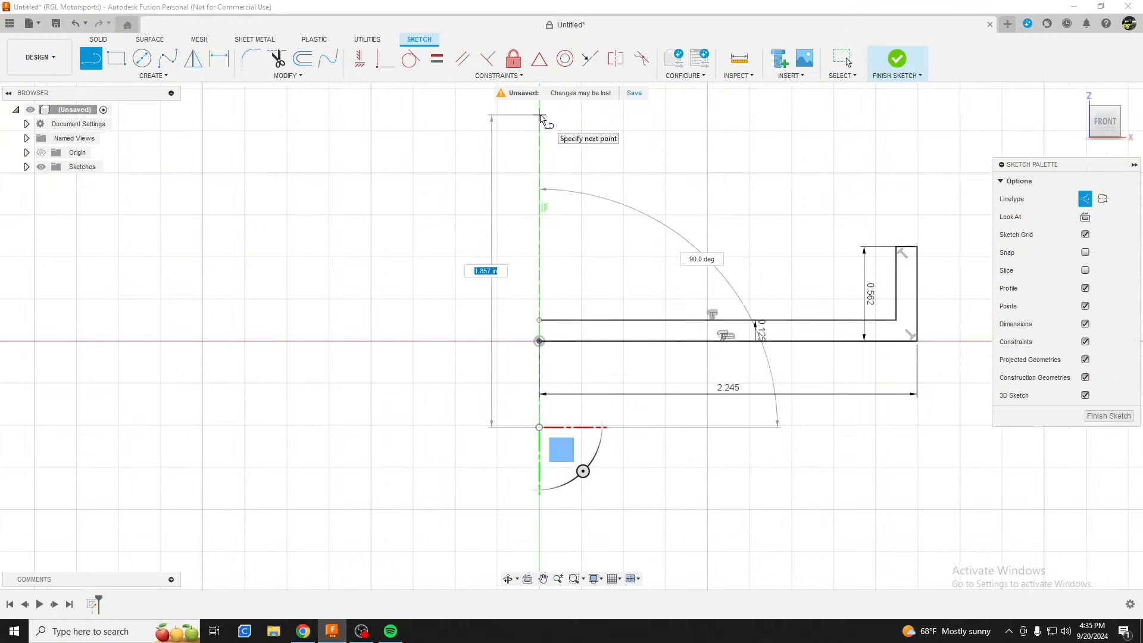
{"action": "type", "text": "2"}
{"action": "key", "text": "Return"}
{"action": "key", "text": "Escape"}
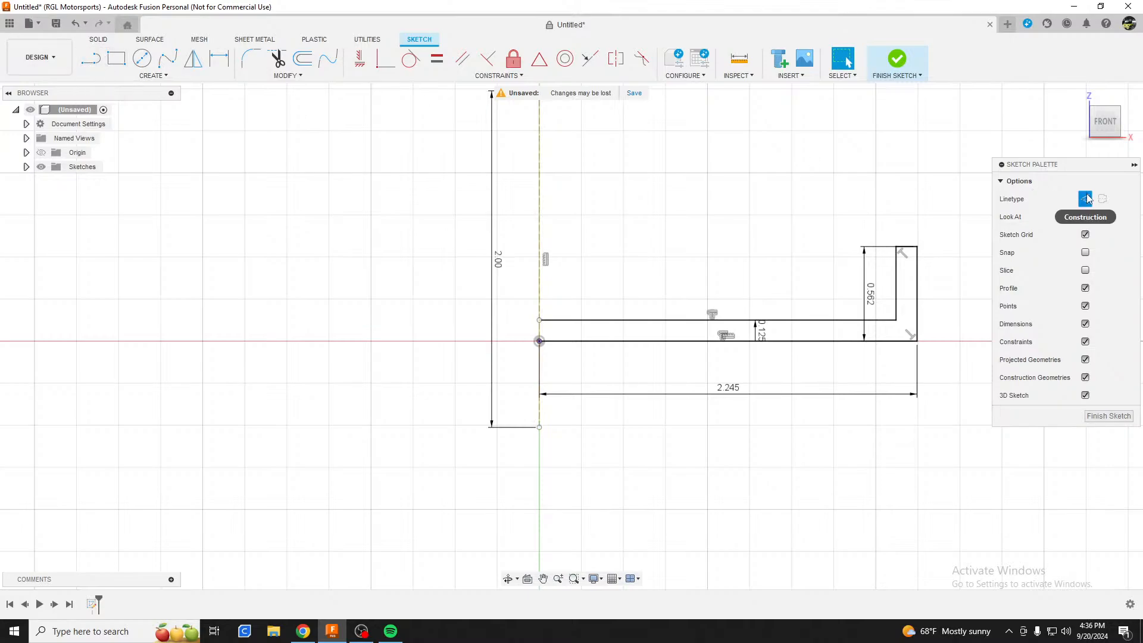
Offset the vertical construction line through the origin 0.25 in toward the L profile's upright leg, using the construction linetype
{"action": "left_click", "coordinate": [90, 58]}
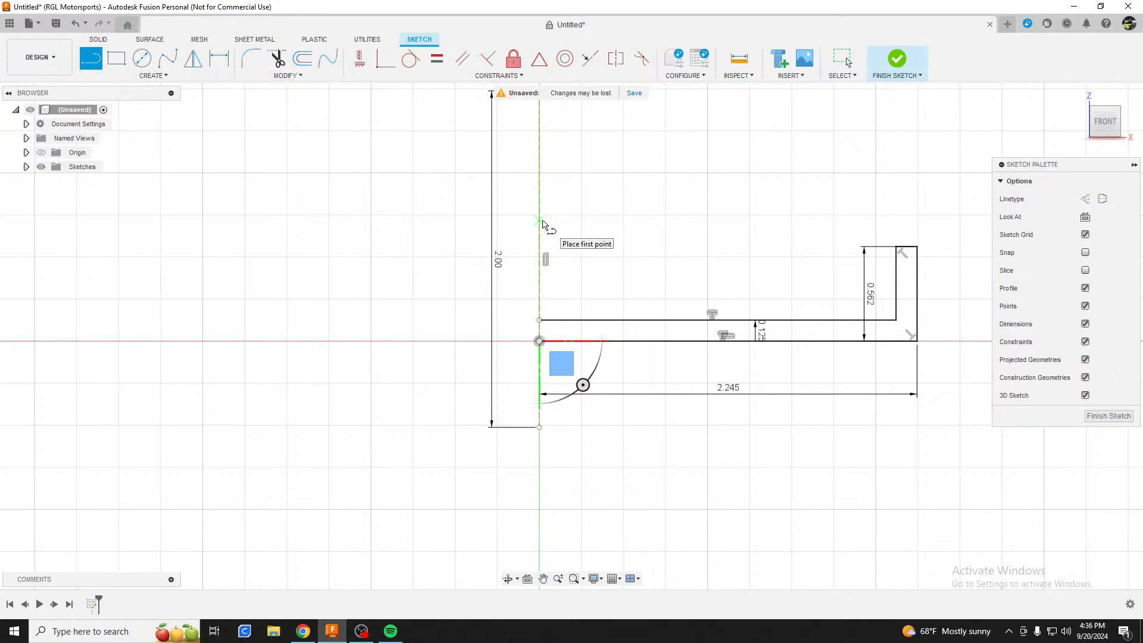
{"action": "left_click", "coordinate": [302, 58]}
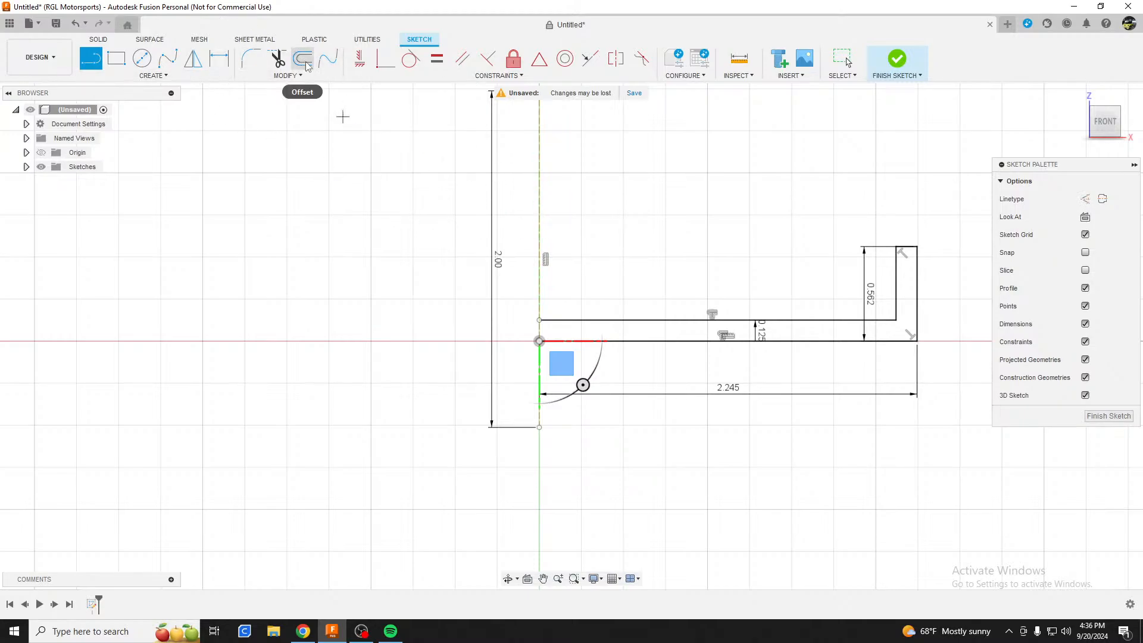
{"action": "left_click", "coordinate": [541, 221]}
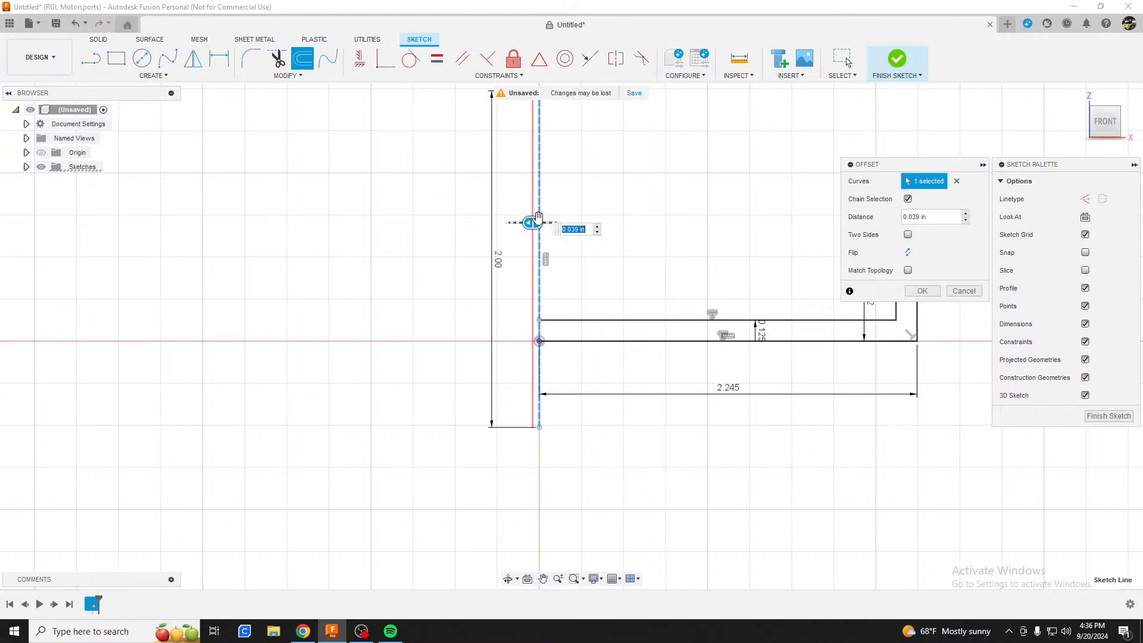
{"action": "left_click_drag", "start_coordinate": [533, 223], "coordinate": [574, 229]}
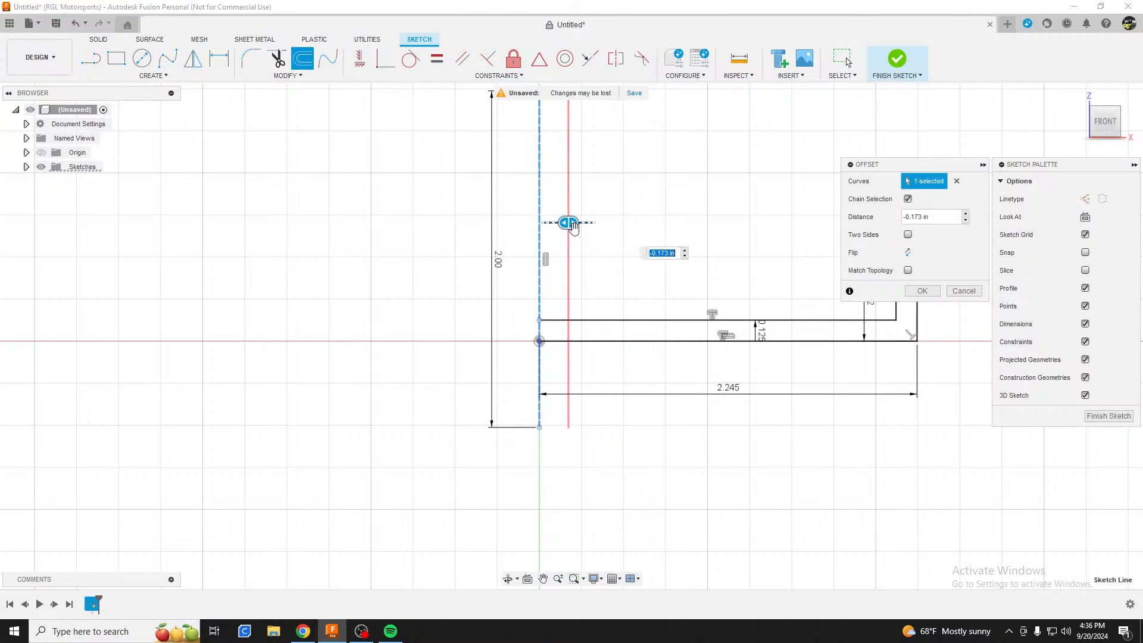
{"action": "type", "text": "-0.5"}
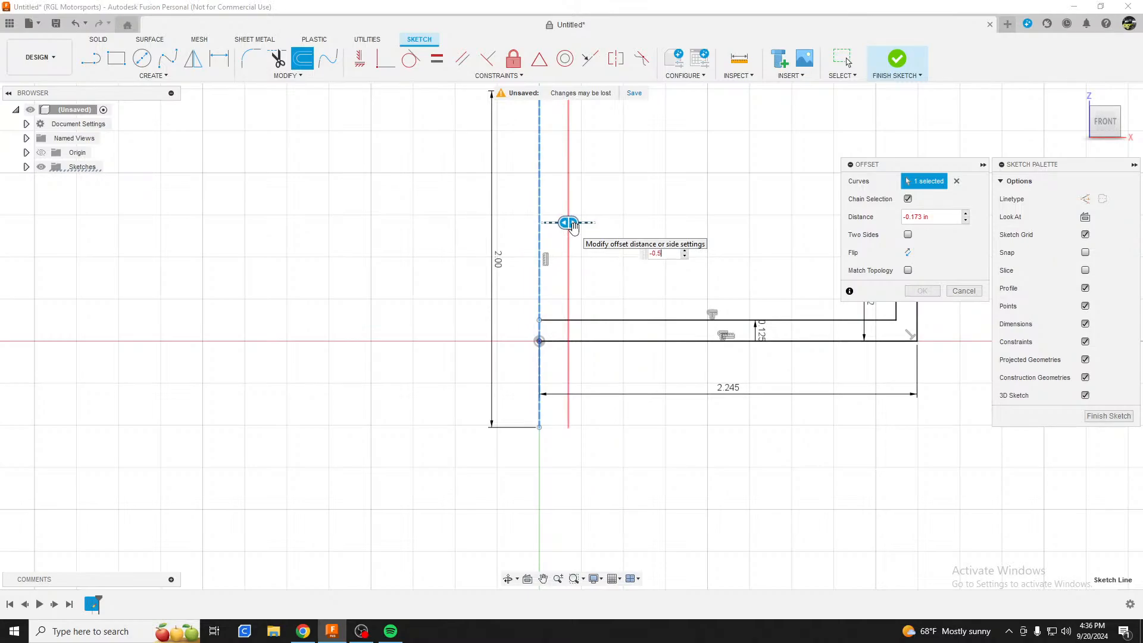
{"action": "key", "text": "Return"}
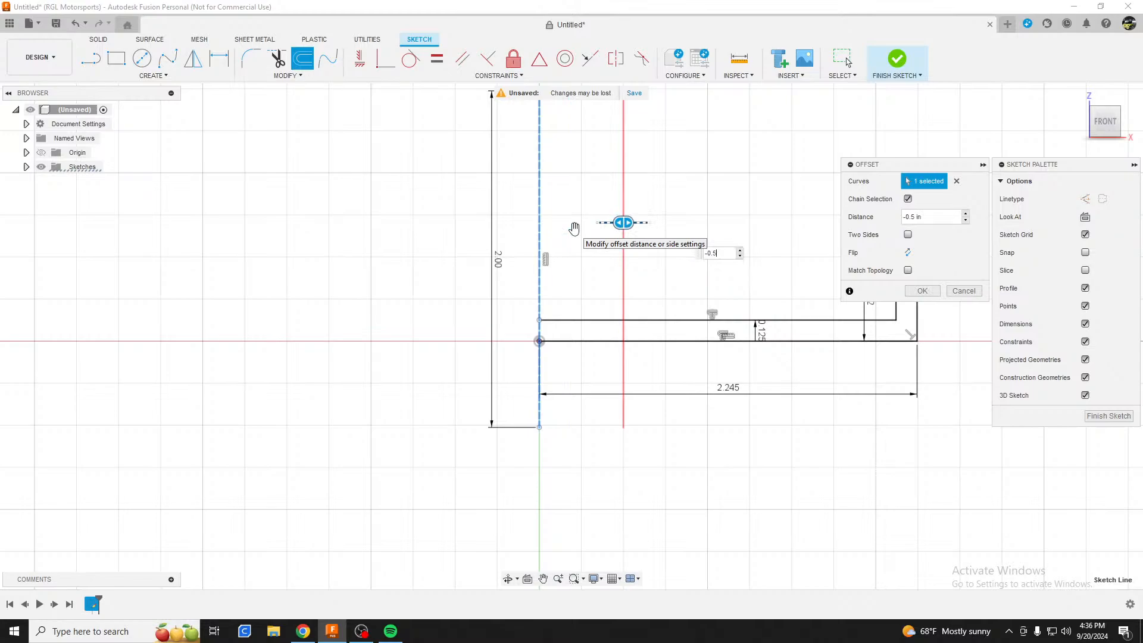
{"action": "key", "text": "BackSpace"}
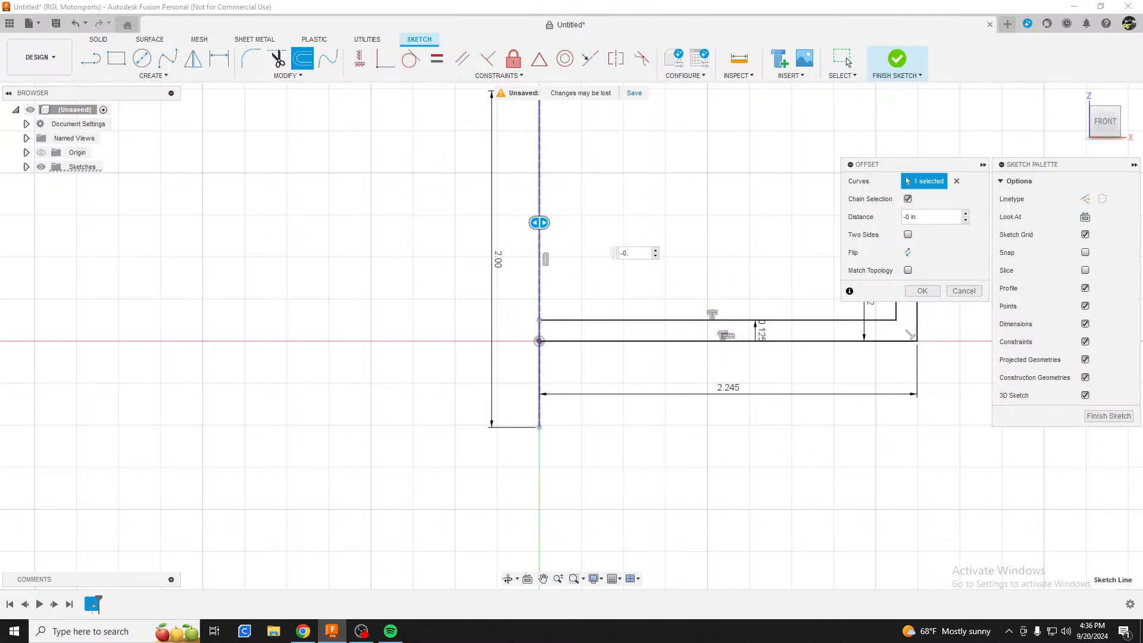
{"action": "key", "text": "alt+Tab"}
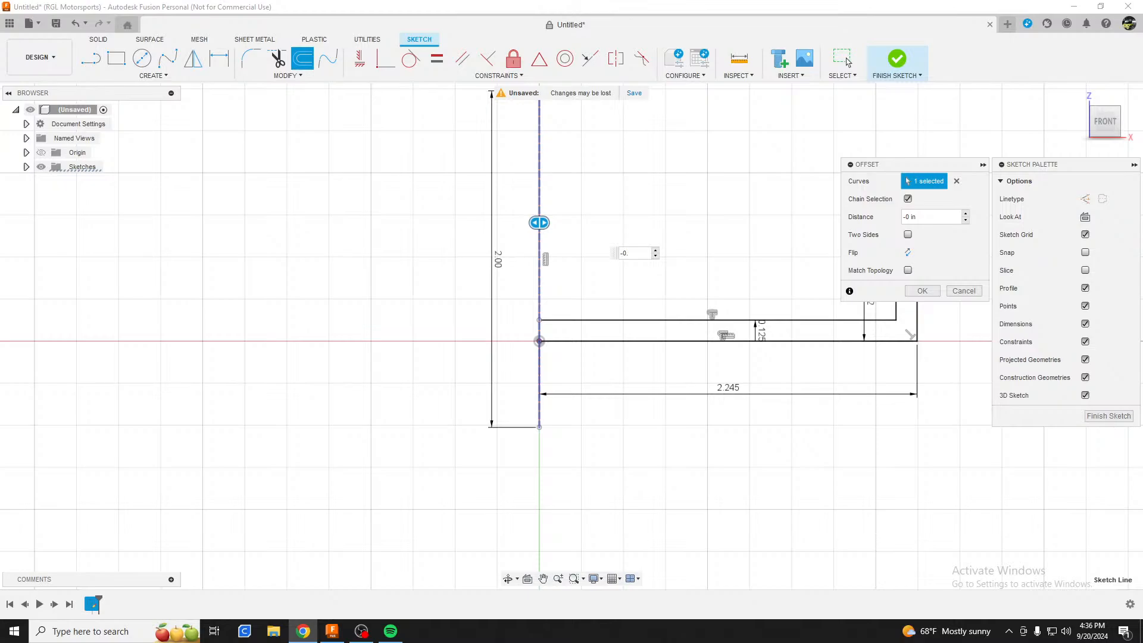
{"action": "left_click", "coordinate": [1091, 202]}
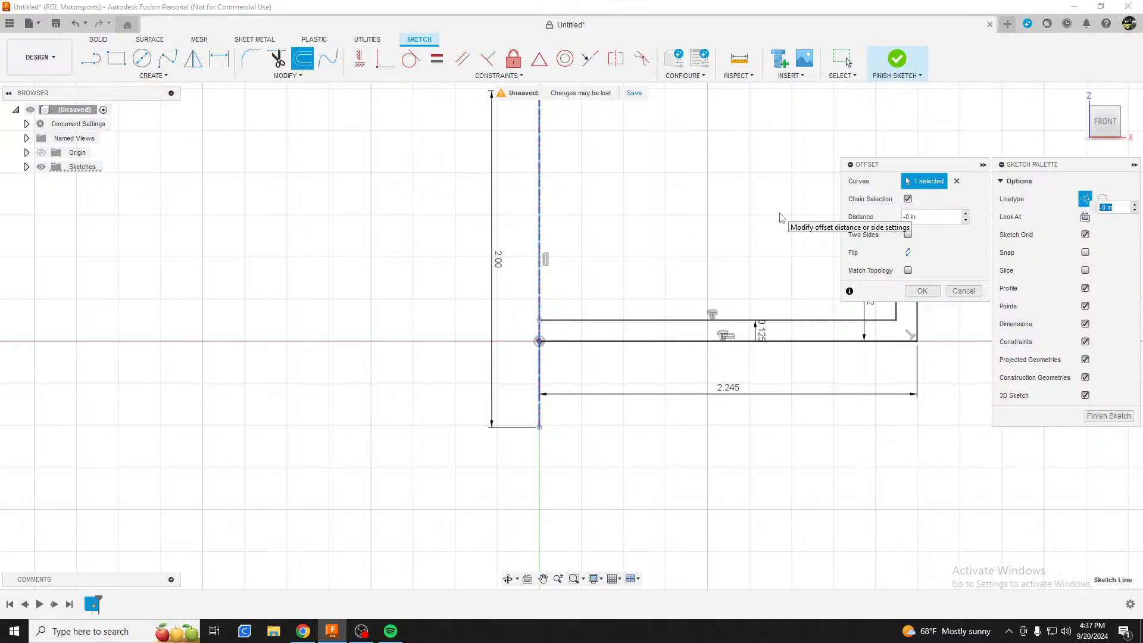
{"action": "scroll", "coordinate": [717, 237], "scroll_direction": "down", "scroll_amount": 3}
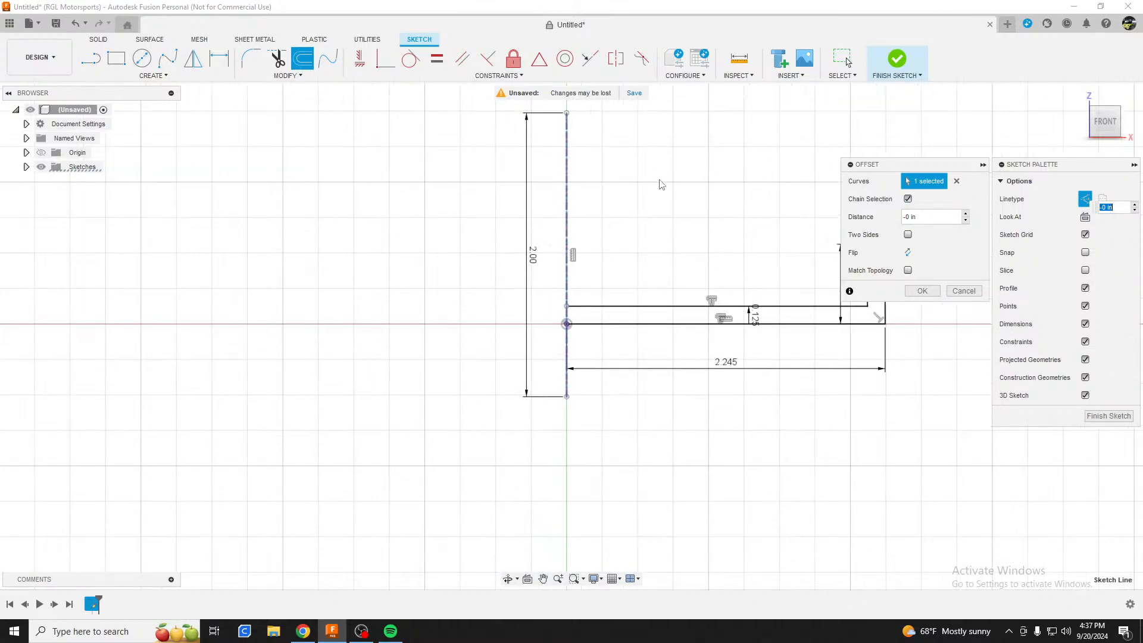
{"action": "middle_click_drag", "start_coordinate": [669, 168], "coordinate": [628, 278]}
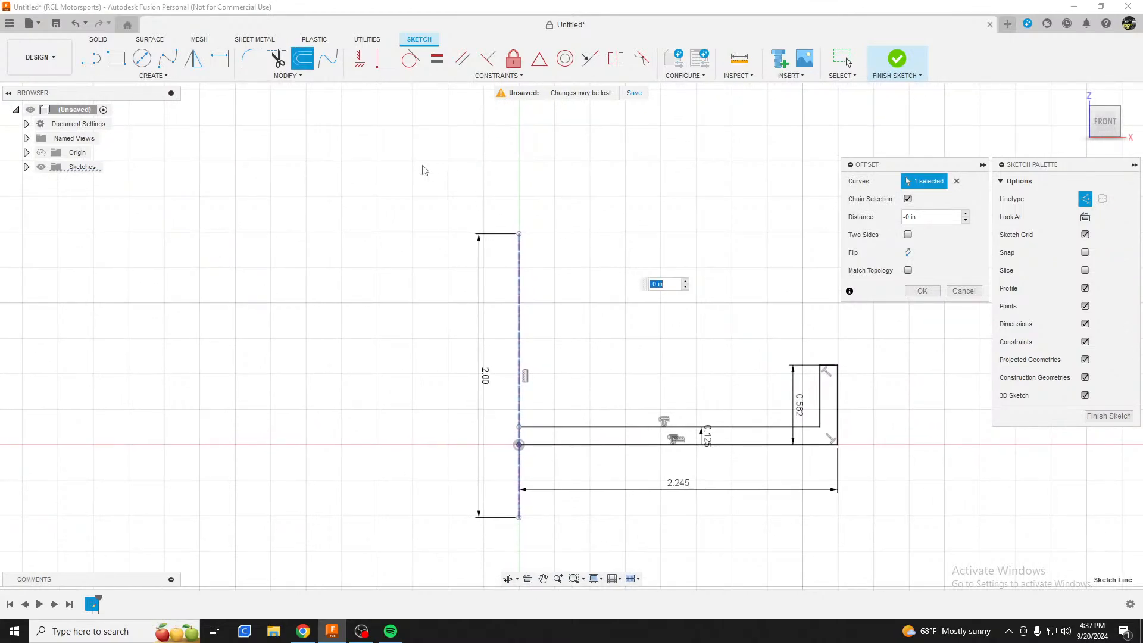
{"action": "left_click", "coordinate": [659, 284]}
{"action": "type", "text": "0"}
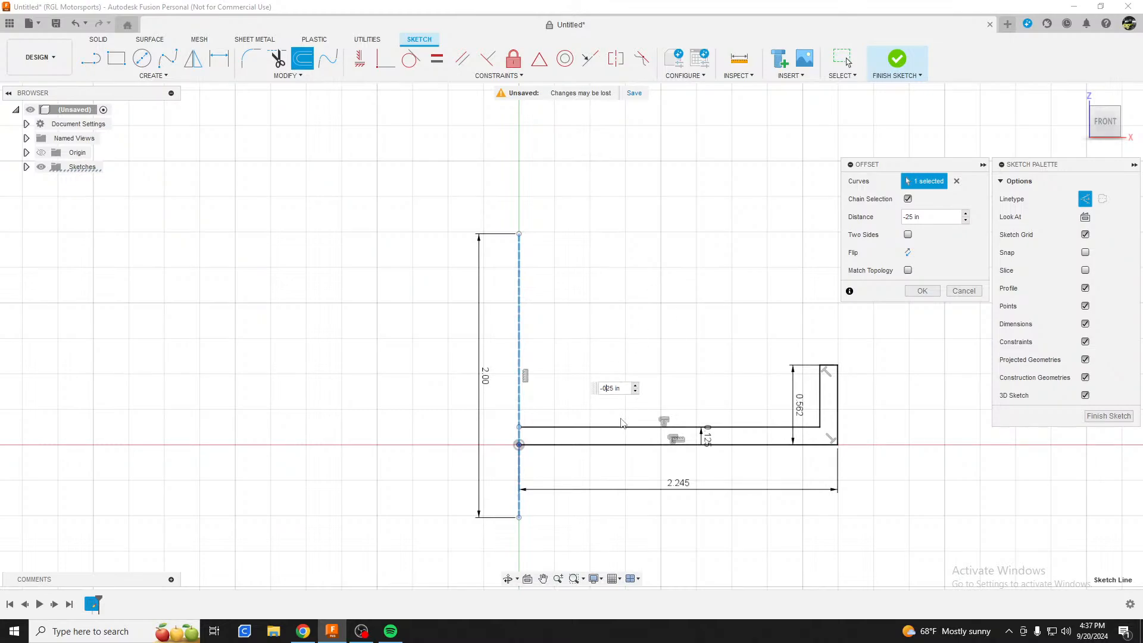
{"action": "type", "text": "."}
{"action": "key", "text": "Return"}
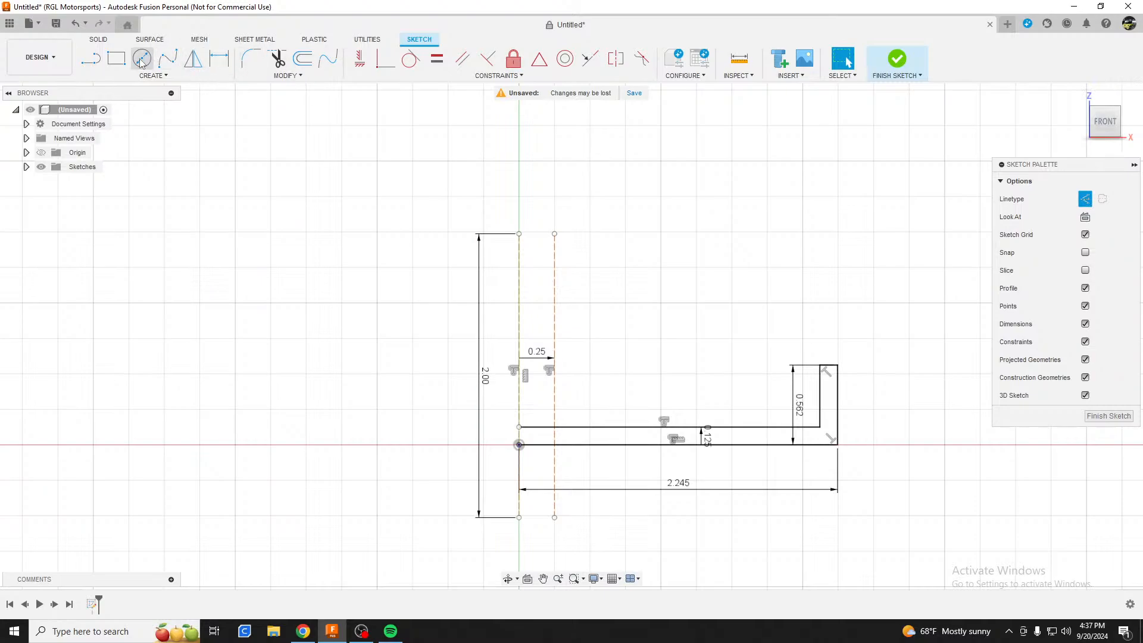
Draw a horizontal construction line 0.75 in long from the origin's vertical construction line toward the upright leg's side, above the L profile
{"action": "left_click", "coordinate": [302, 58]}
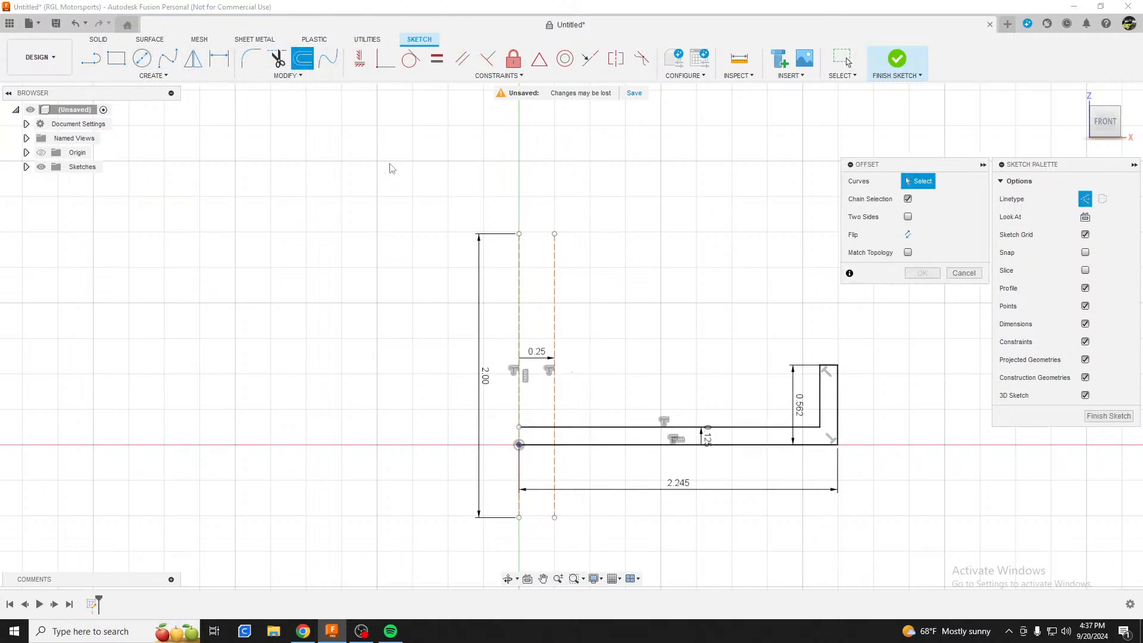
{"action": "left_click", "coordinate": [89, 59]}
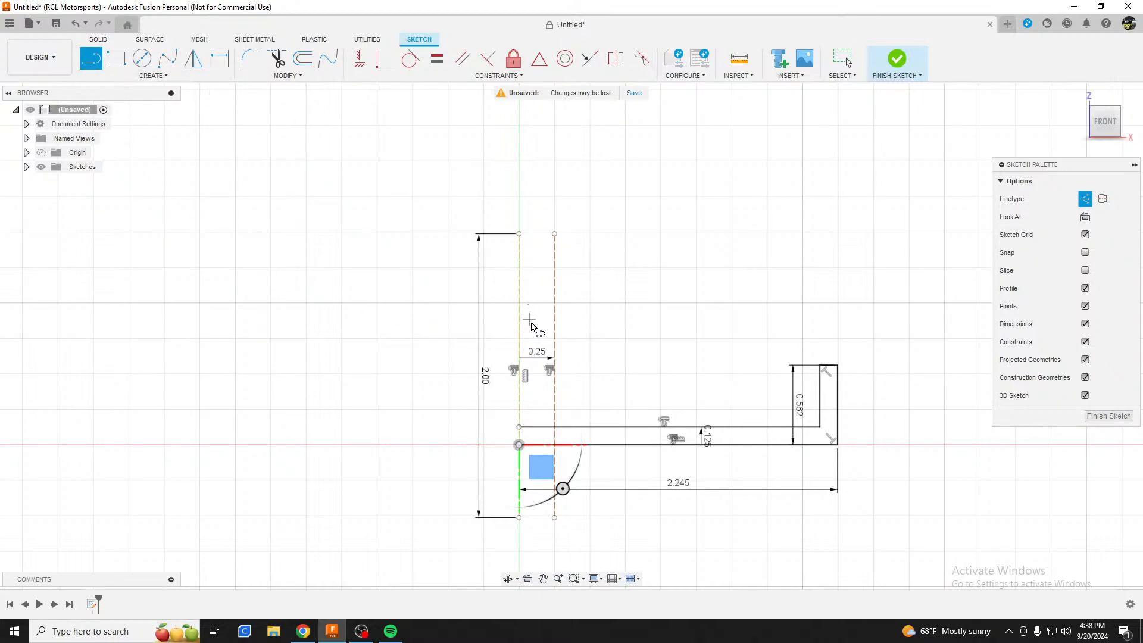
{"action": "left_click", "coordinate": [519, 285]}
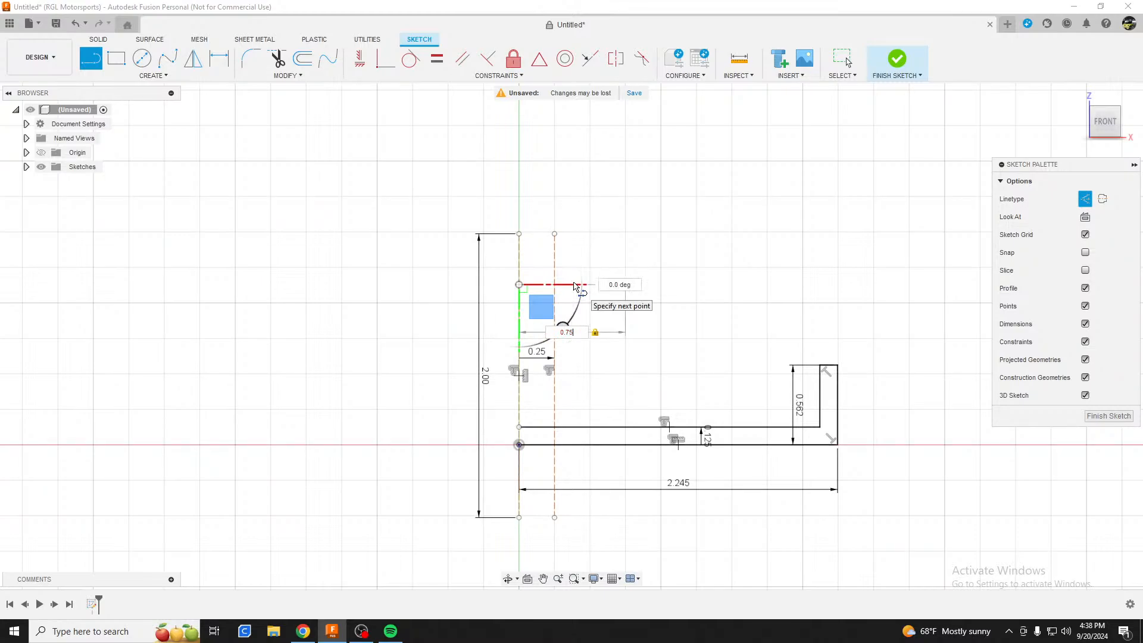
{"action": "key", "text": "Return"}
{"action": "key", "text": "Escape"}
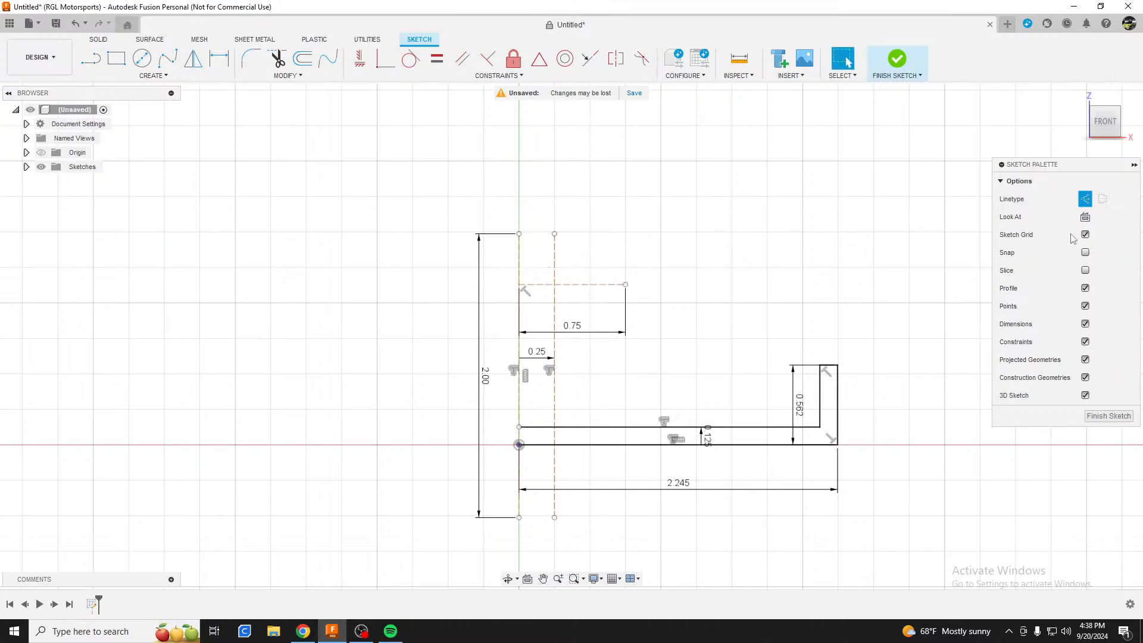
Turn off the construction linetype and delete the 0.75 in horizontal construction line
{"action": "left_click", "coordinate": [1084, 200]}
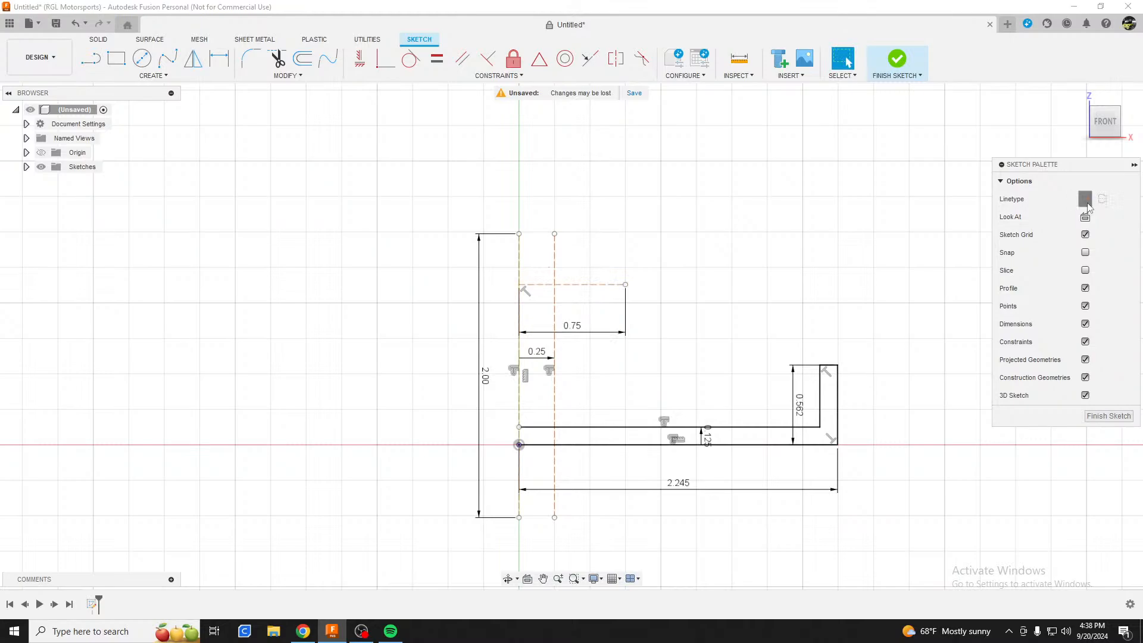
{"action": "right_click", "coordinate": [586, 284]}
{"action": "left_click", "coordinate": [571, 270]}
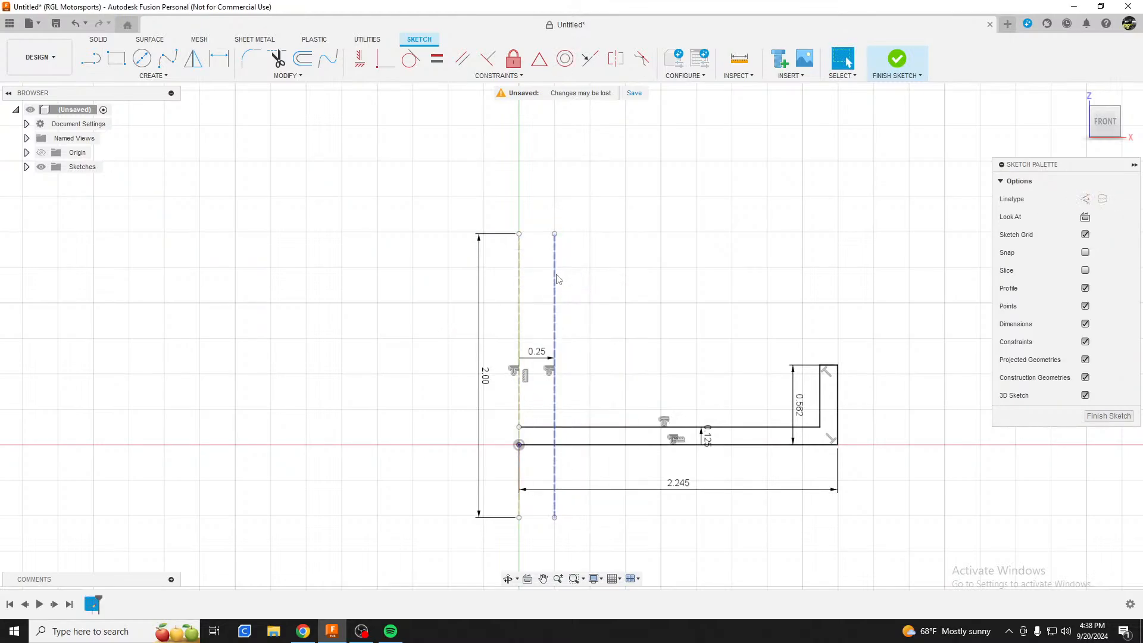
Draw a solid horizontal line 0.5 in long from the origin's vertical construction line across the offset construction line, above the L profile
{"action": "left_click", "coordinate": [90, 58]}
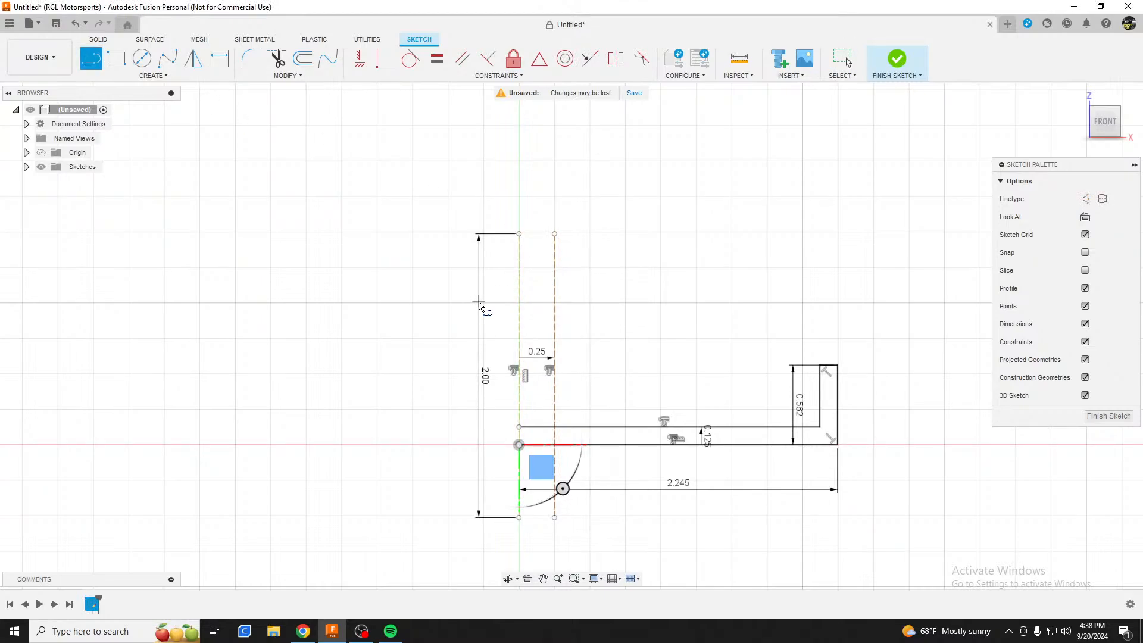
{"action": "left_click", "coordinate": [519, 304]}
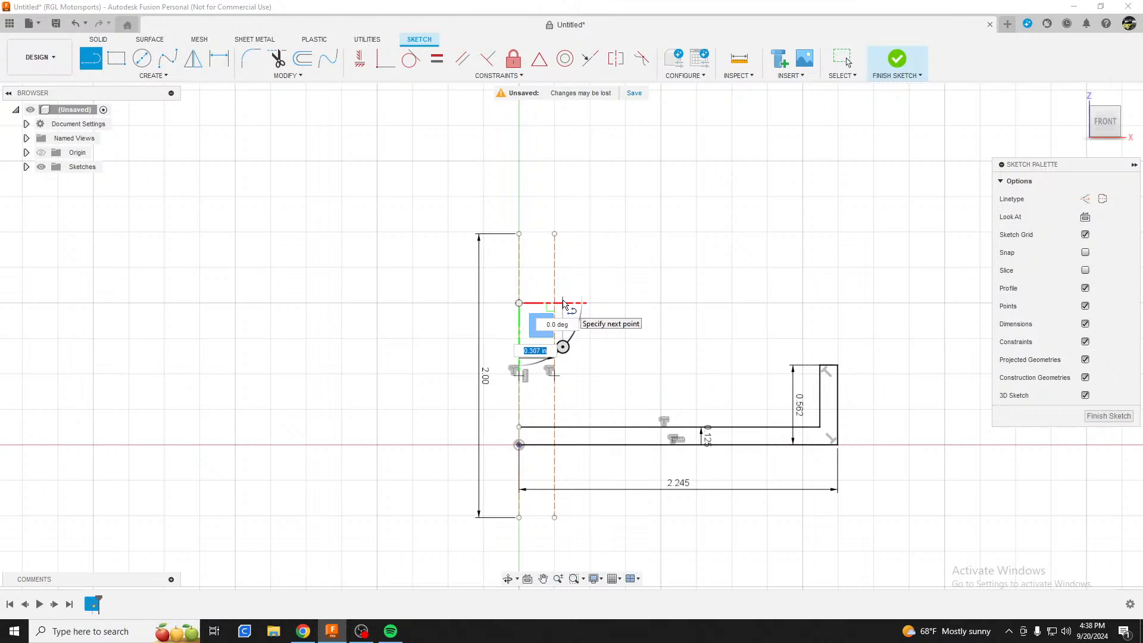
{"action": "type", "text": "0.5"}
{"action": "key", "text": "Tab"}
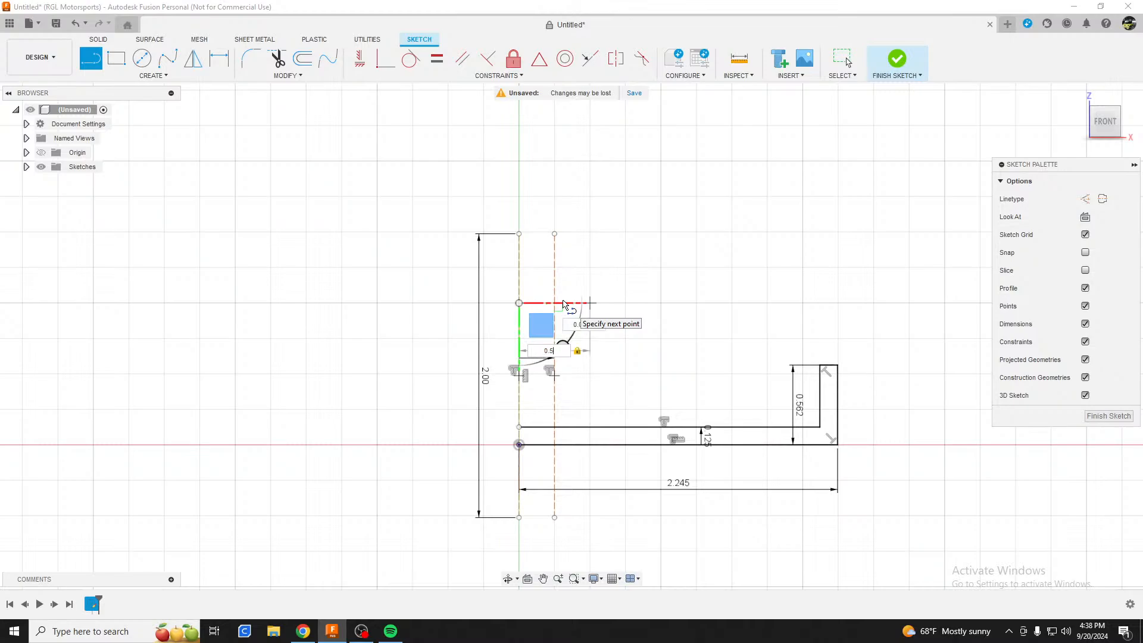
{"action": "key", "text": "Return"}
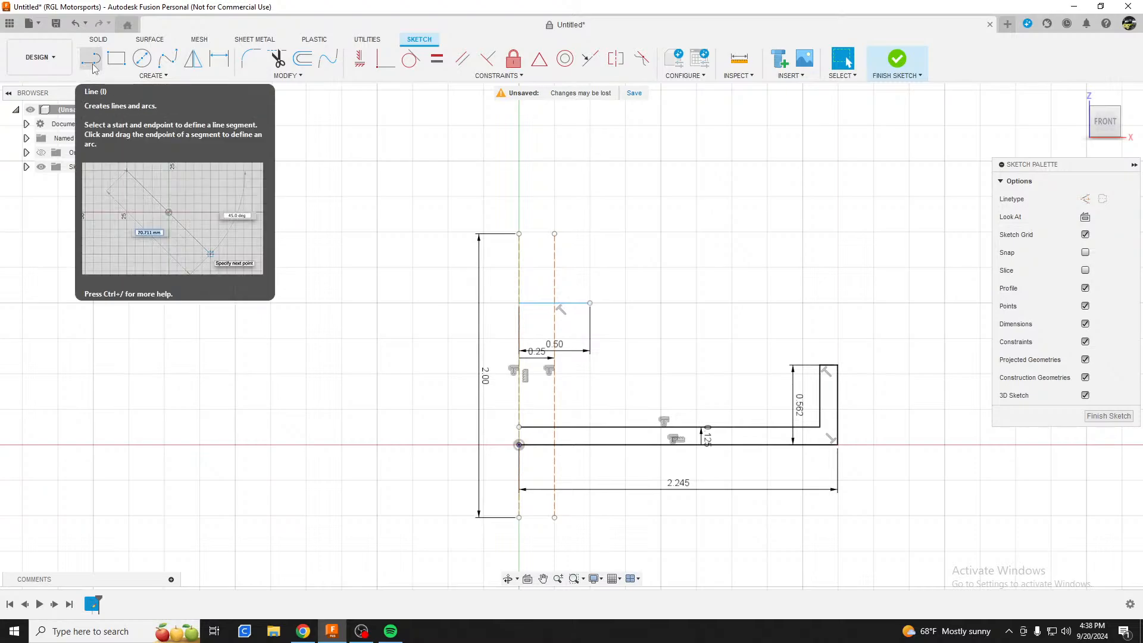
Offset the 0.5 in horizontal line 0.125 in upward
{"action": "left_click", "coordinate": [303, 58]}
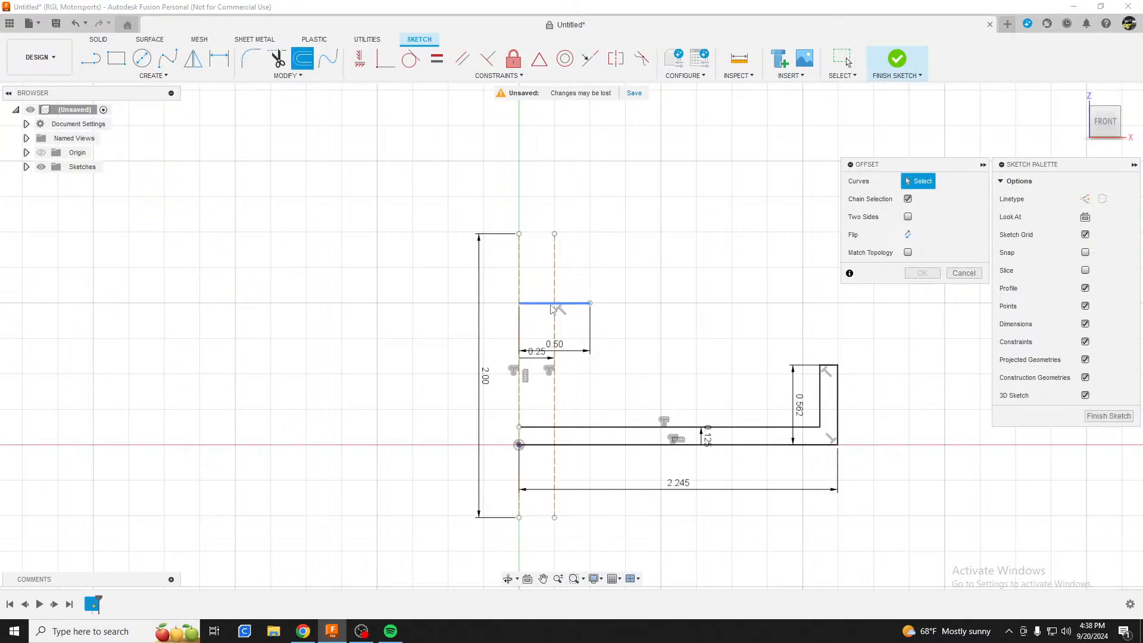
{"action": "left_click", "coordinate": [551, 303]}
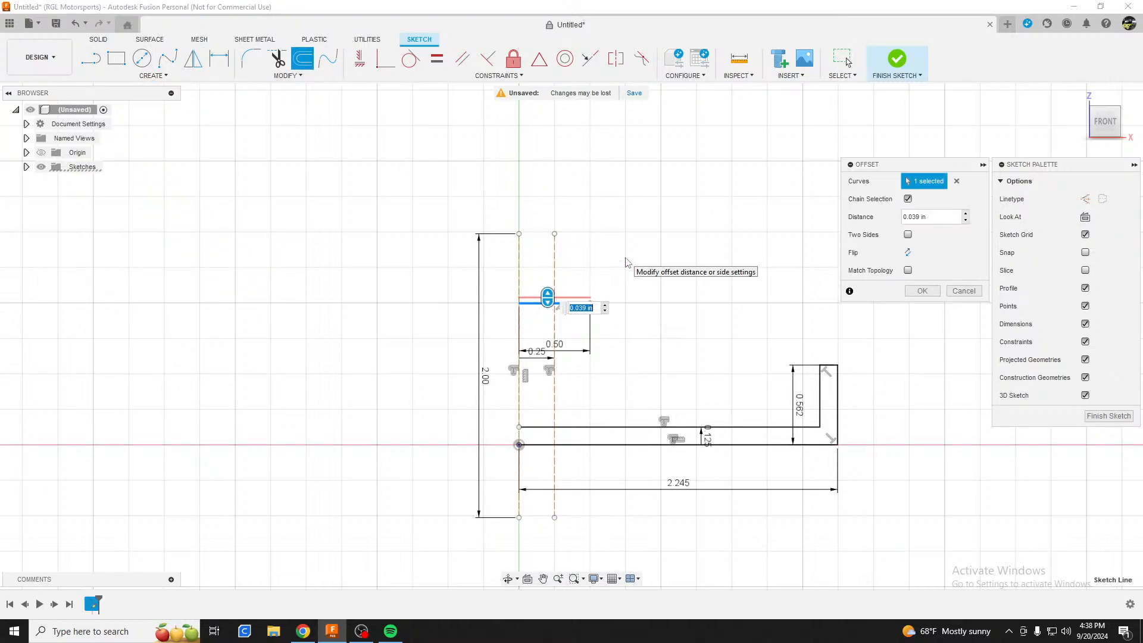
{"action": "type", "text": "0.125"}
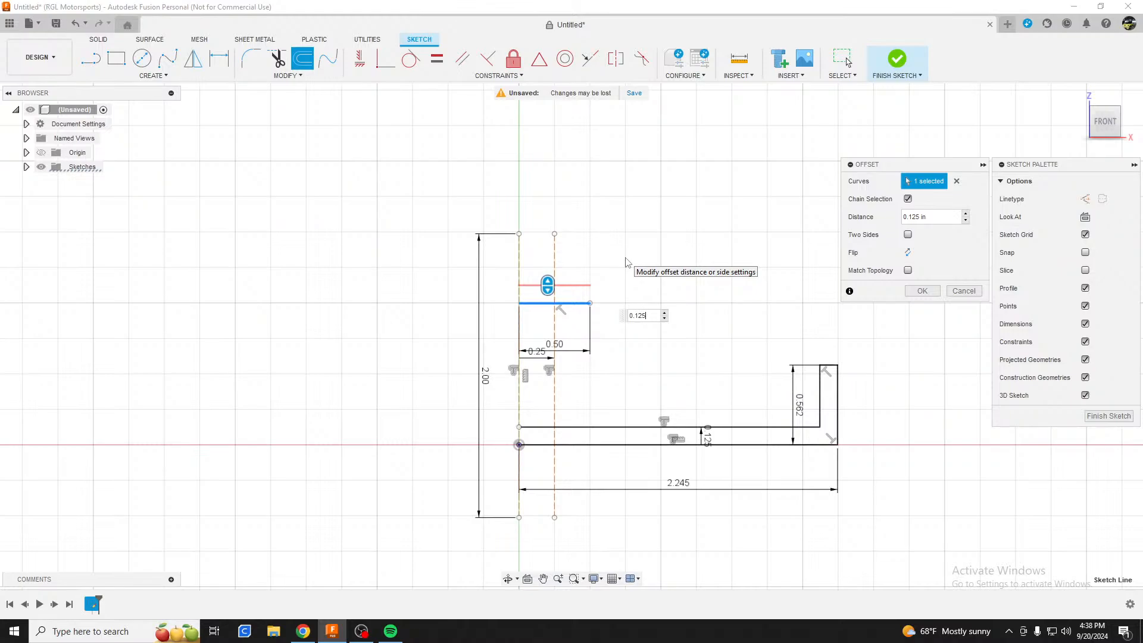
{"action": "key", "text": "Return"}
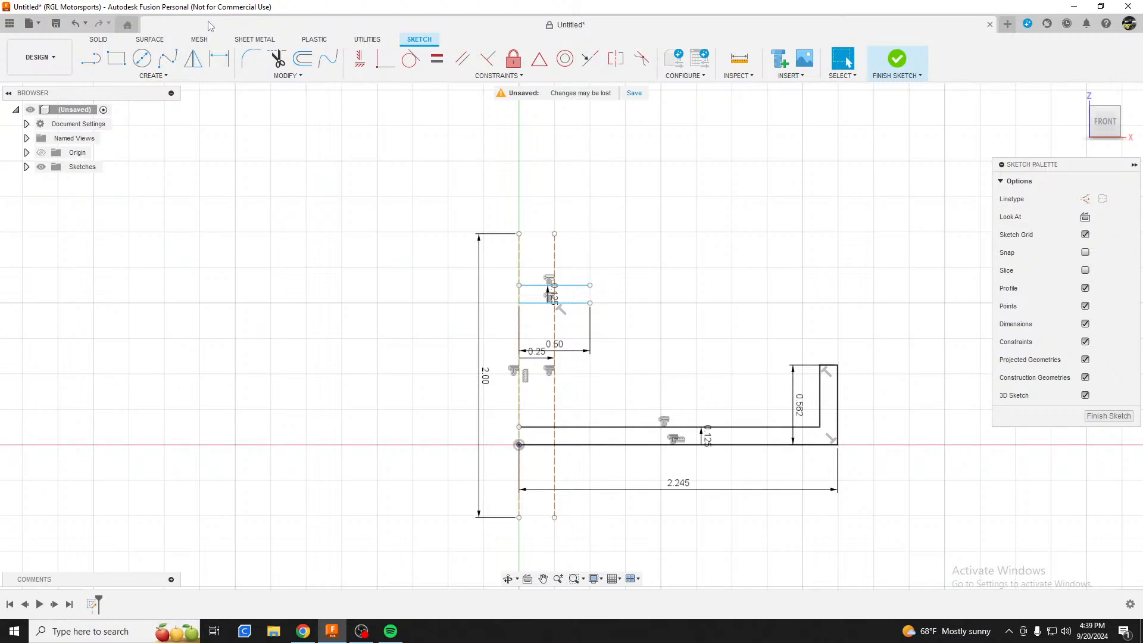
Draw a vertical line along the offset construction line from the lower short line to the base's inner edge, and trim the lower line between the construction lines
{"action": "left_click", "coordinate": [90, 57]}
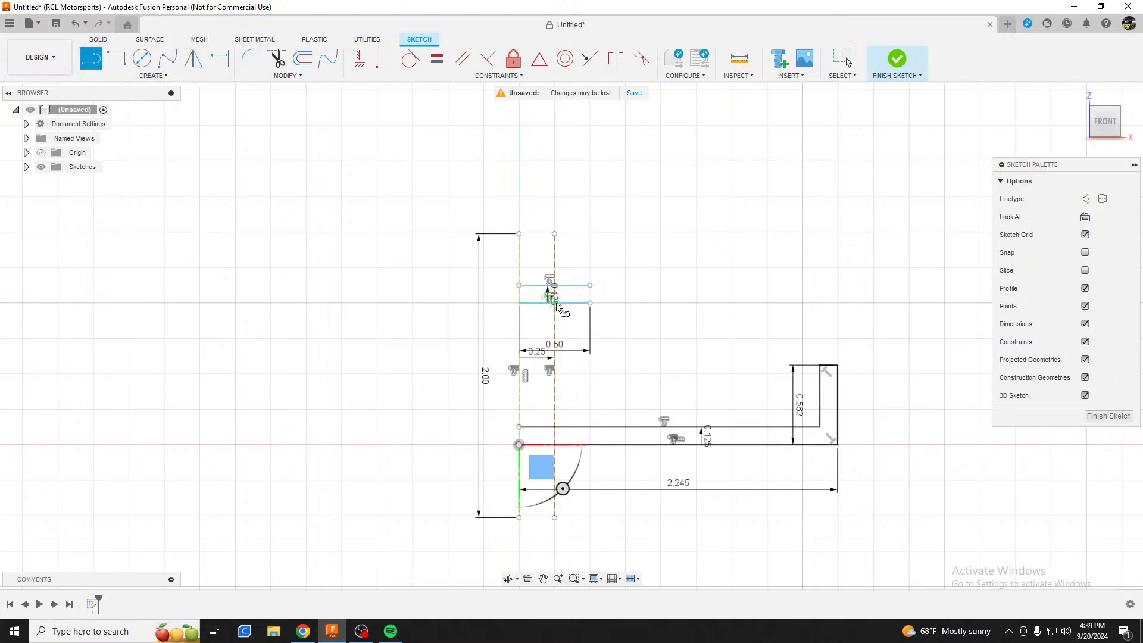
{"action": "left_click", "coordinate": [555, 302]}
{"action": "left_click", "coordinate": [554, 426]}
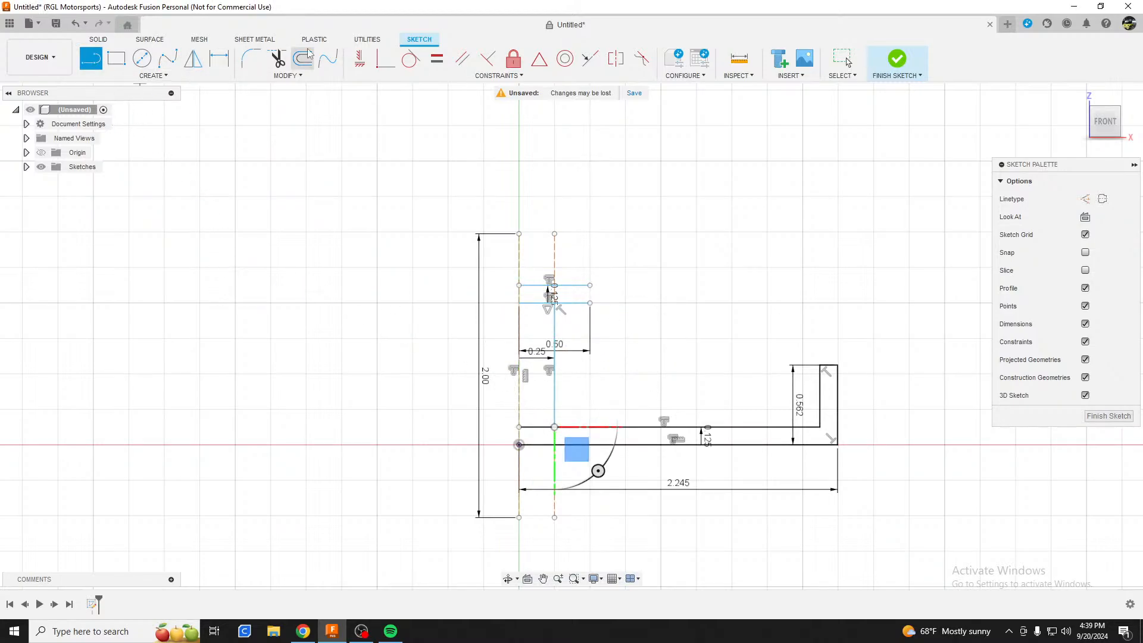
{"action": "left_click", "coordinate": [277, 58]}
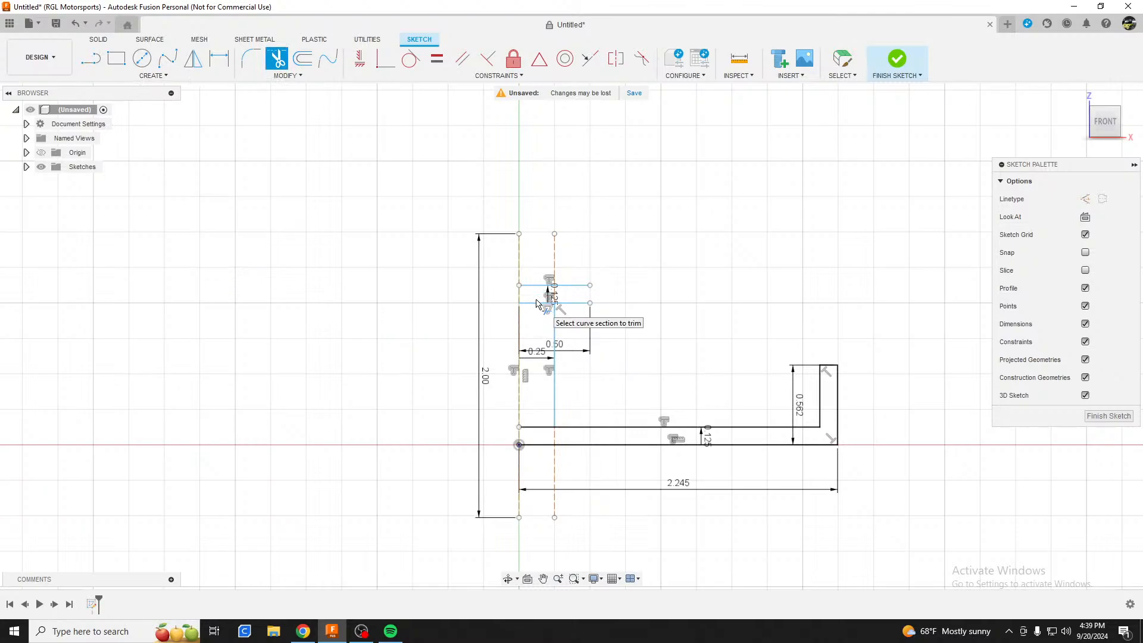
{"action": "left_click", "coordinate": [536, 304]}
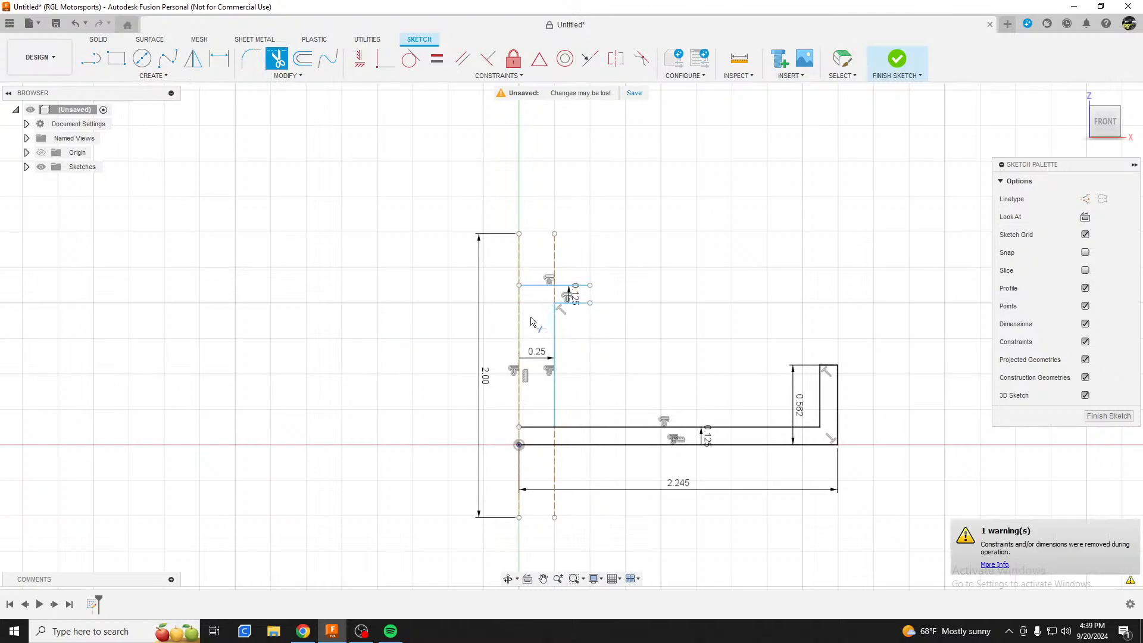
Close the outer end of the two short horizontal lines, and draw a vertical line from the upper line's inner end down to the origin
{"action": "left_click", "coordinate": [91, 57]}
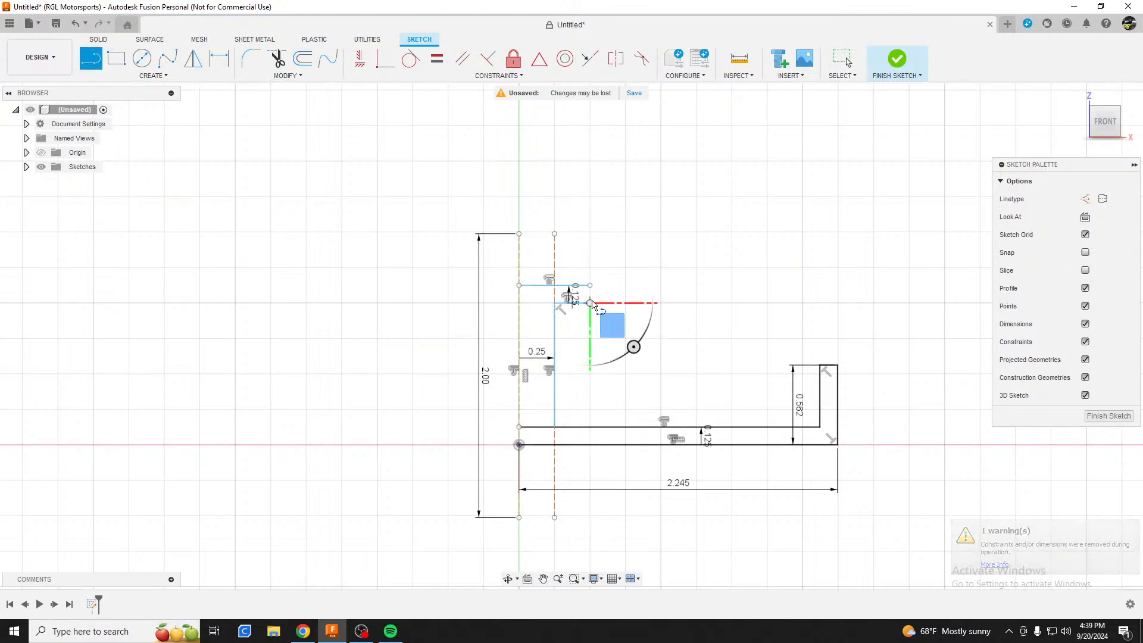
{"action": "left_click", "coordinate": [590, 285]}
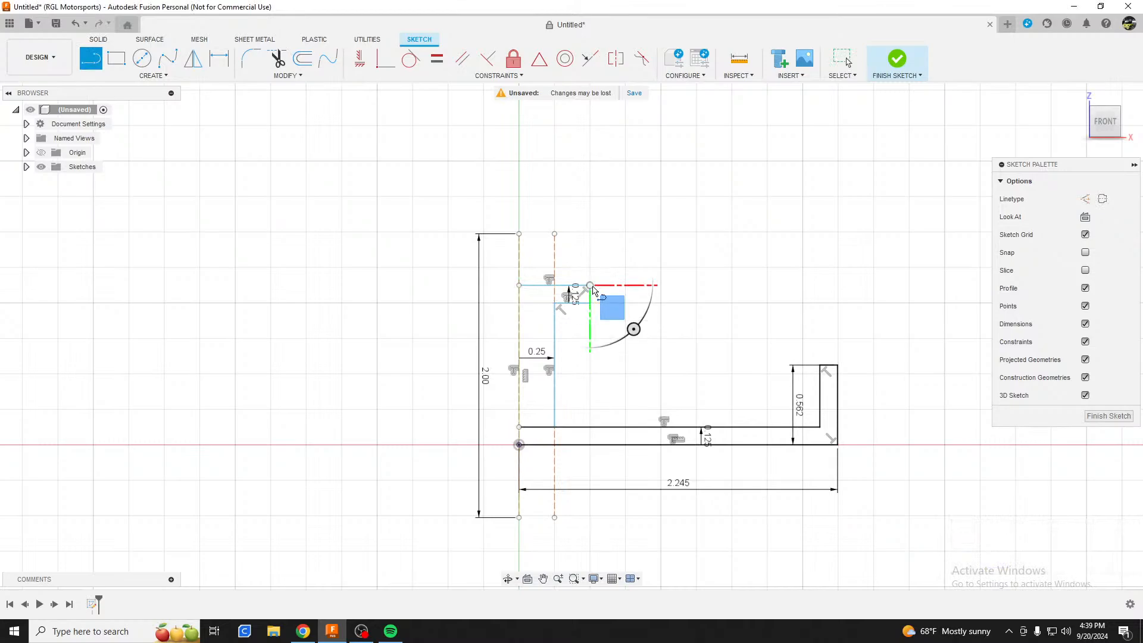
{"action": "left_click", "coordinate": [519, 285]}
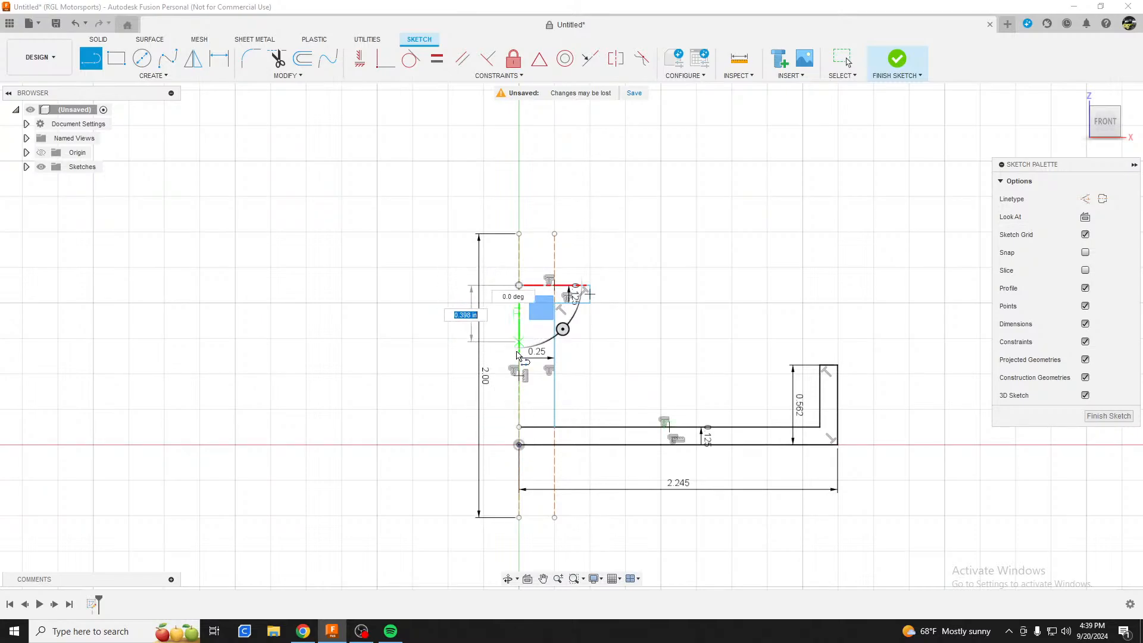
{"action": "left_click", "coordinate": [519, 444]}
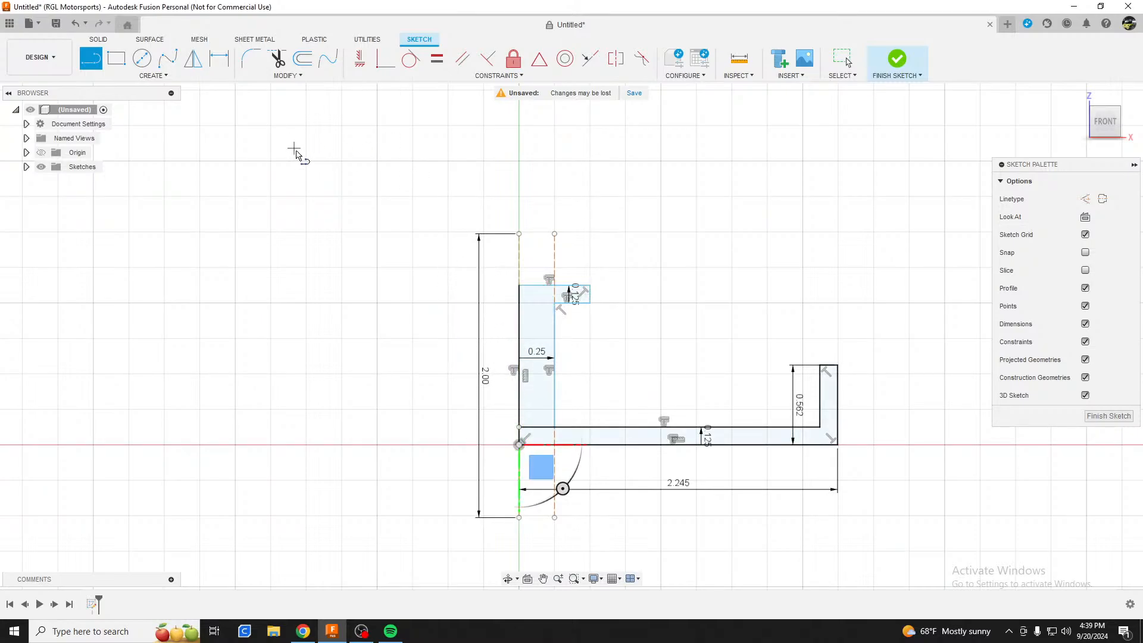
Trim the base's inner line inside the hub, and fillet the flange, hub-to-base, inner rim and outer bottom corners at 0.10 in
{"action": "left_click", "coordinate": [277, 58]}
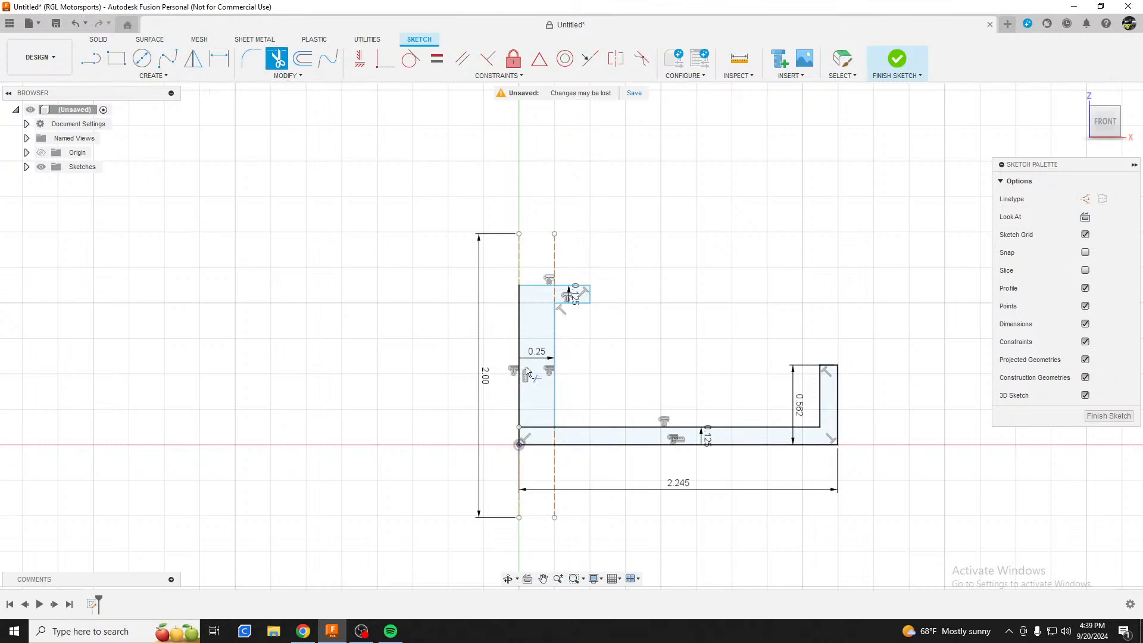
{"action": "left_click", "coordinate": [534, 426]}
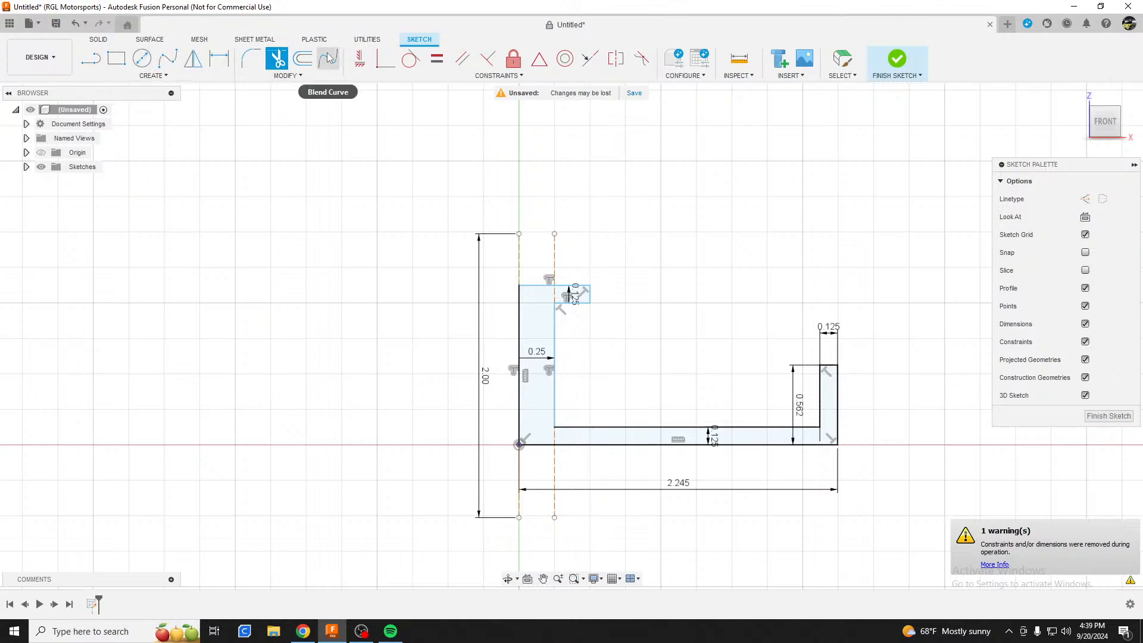
{"action": "left_click", "coordinate": [250, 58]}
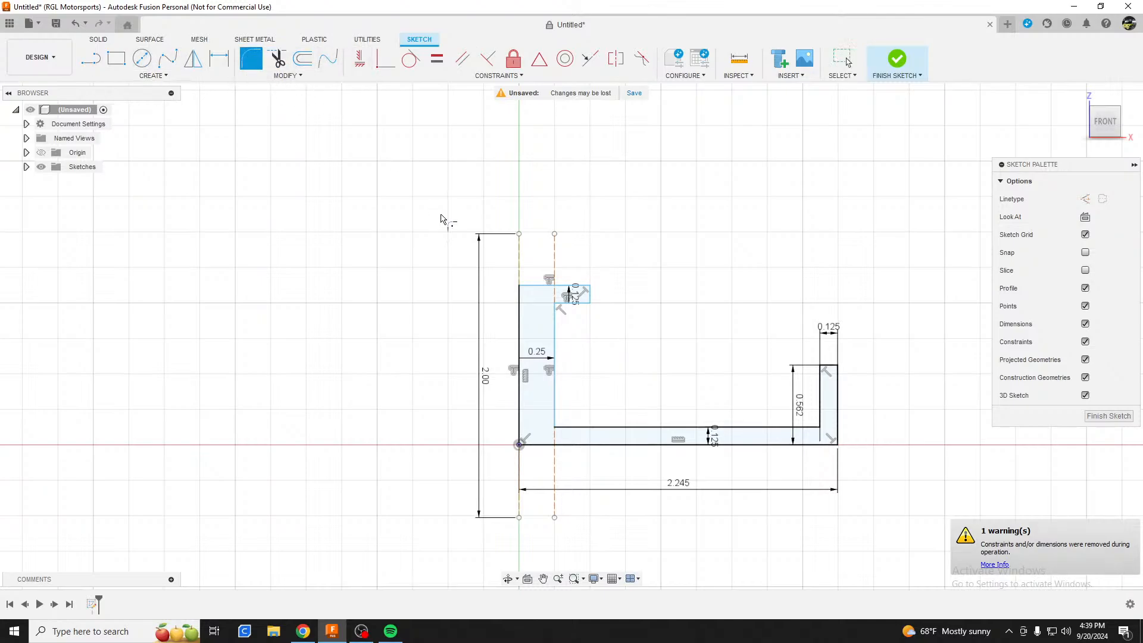
{"action": "left_click", "coordinate": [555, 305]}
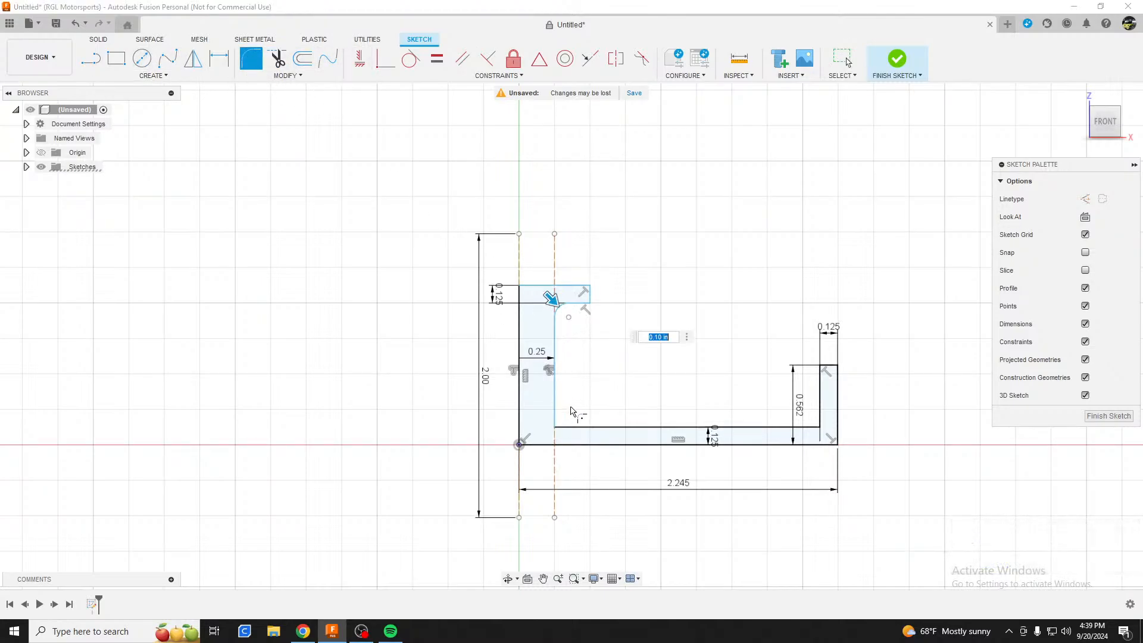
{"action": "left_click", "coordinate": [558, 428]}
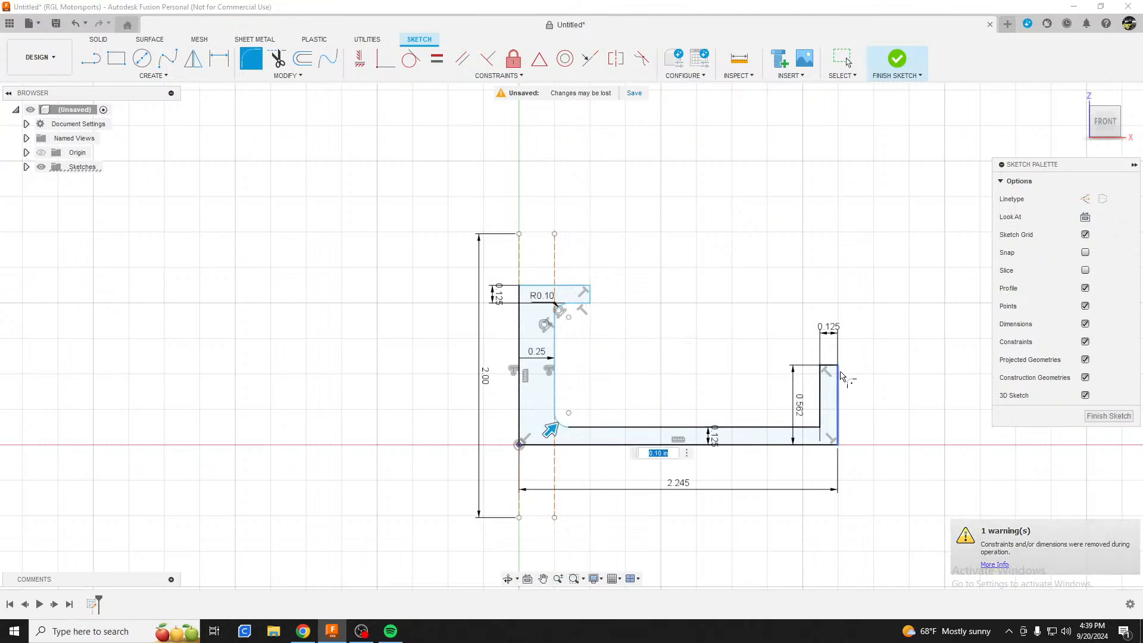
{"action": "left_click", "coordinate": [821, 428]}
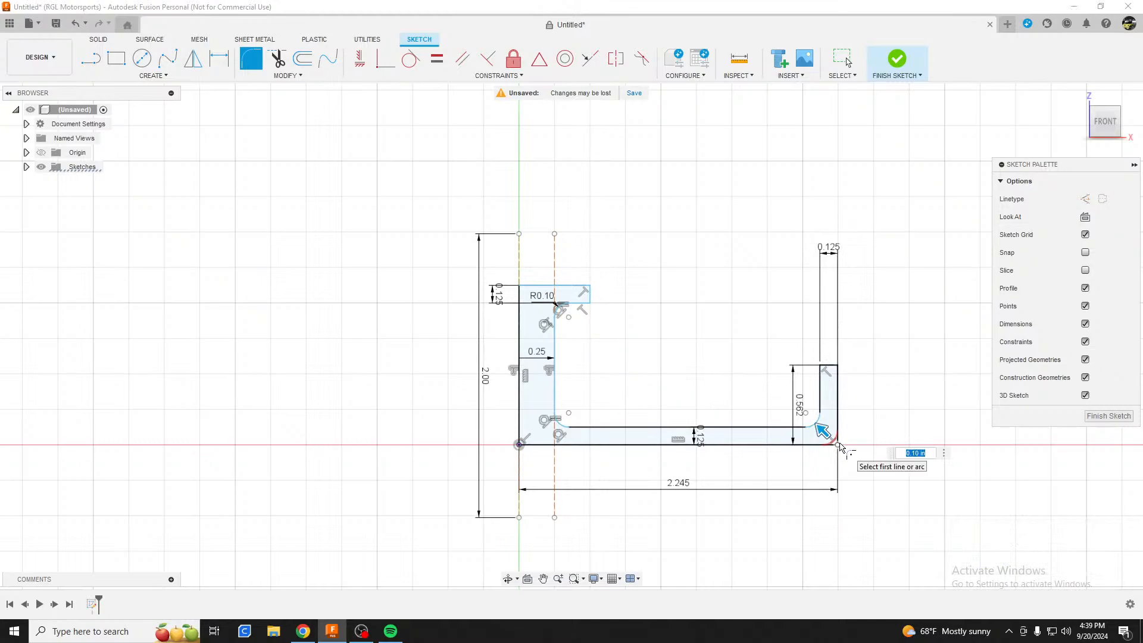
{"action": "left_click", "coordinate": [839, 445]}
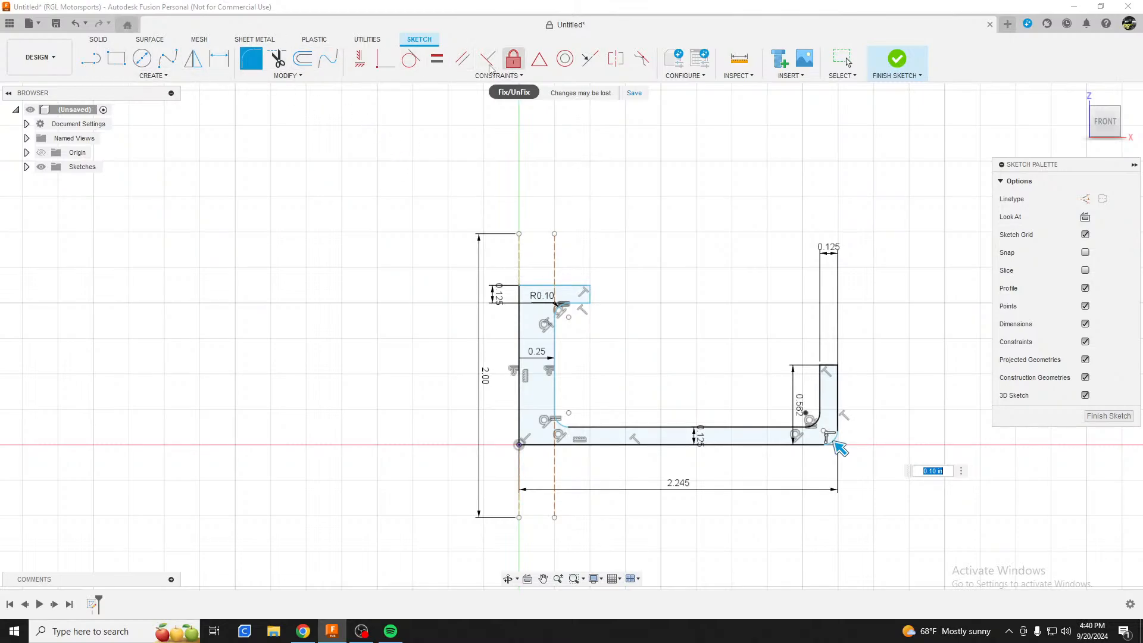
Revolve the closed profile 360 degrees around the vertical construction line through the origin as a new body
{"action": "left_click", "coordinate": [99, 41]}
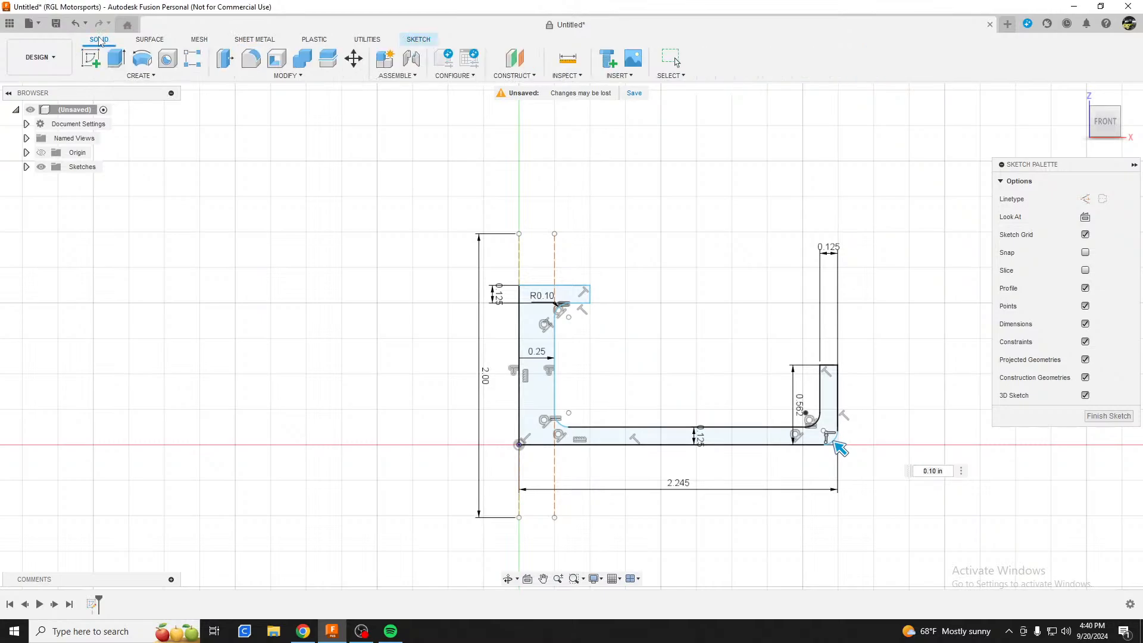
{"action": "left_click", "coordinate": [142, 58]}
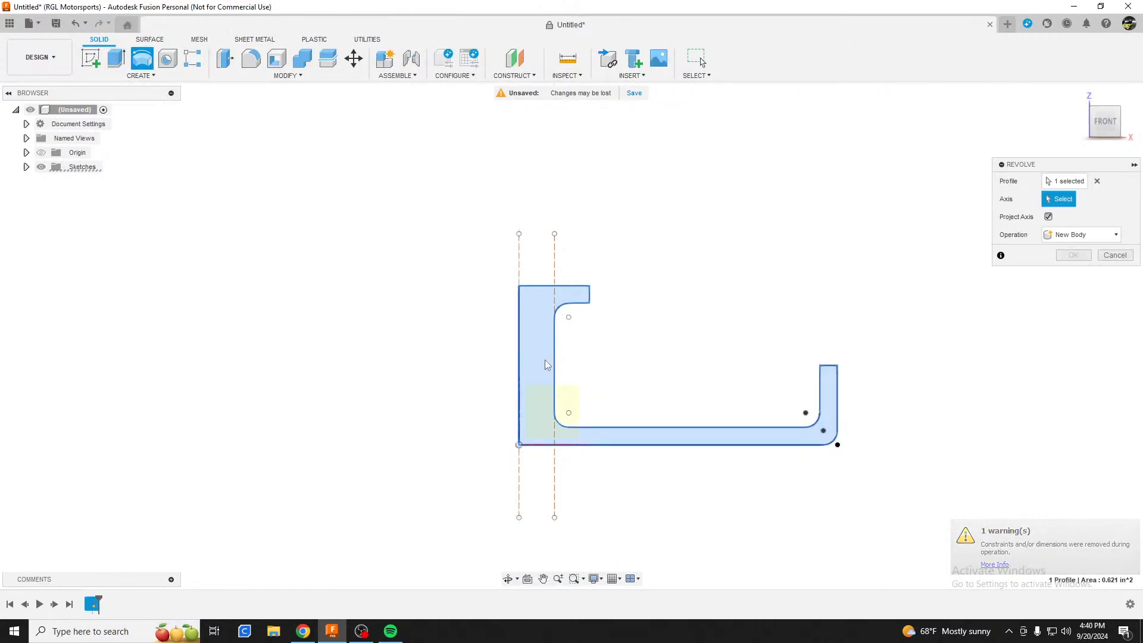
{"action": "left_click", "coordinate": [519, 266]}
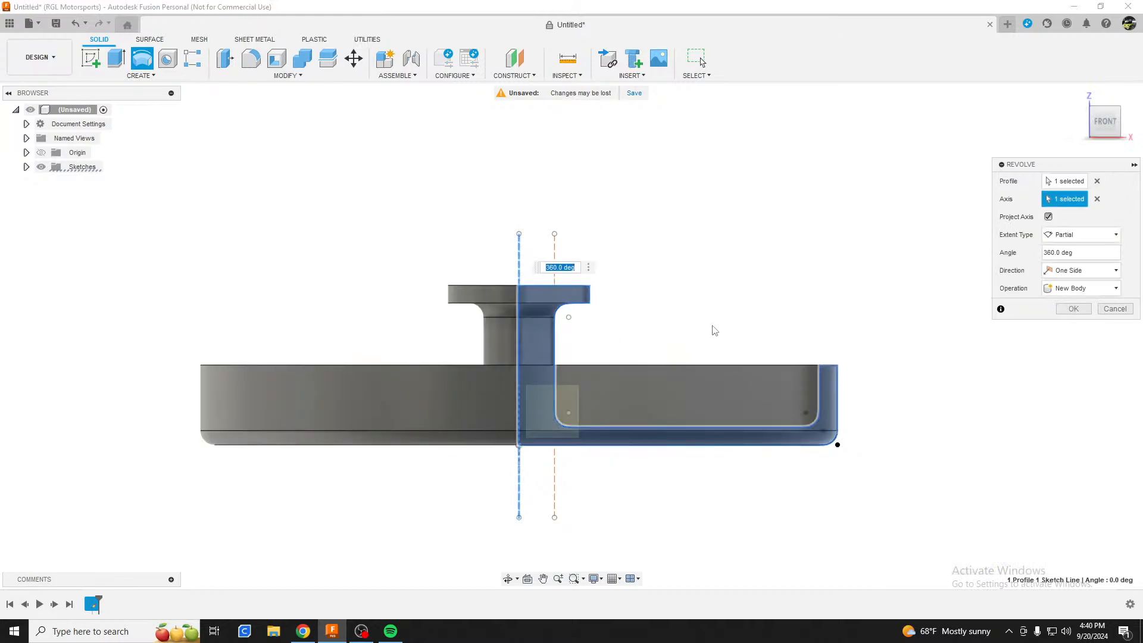
{"action": "mouse_move", "coordinate": [1117, 110]}
{"action": "left_mouse_down"}
{"action": "mouse_move", "coordinate": [1080, 141]}
{"action": "mouse_move", "coordinate": [1078, 94]}
{"action": "left_mouse_up"}
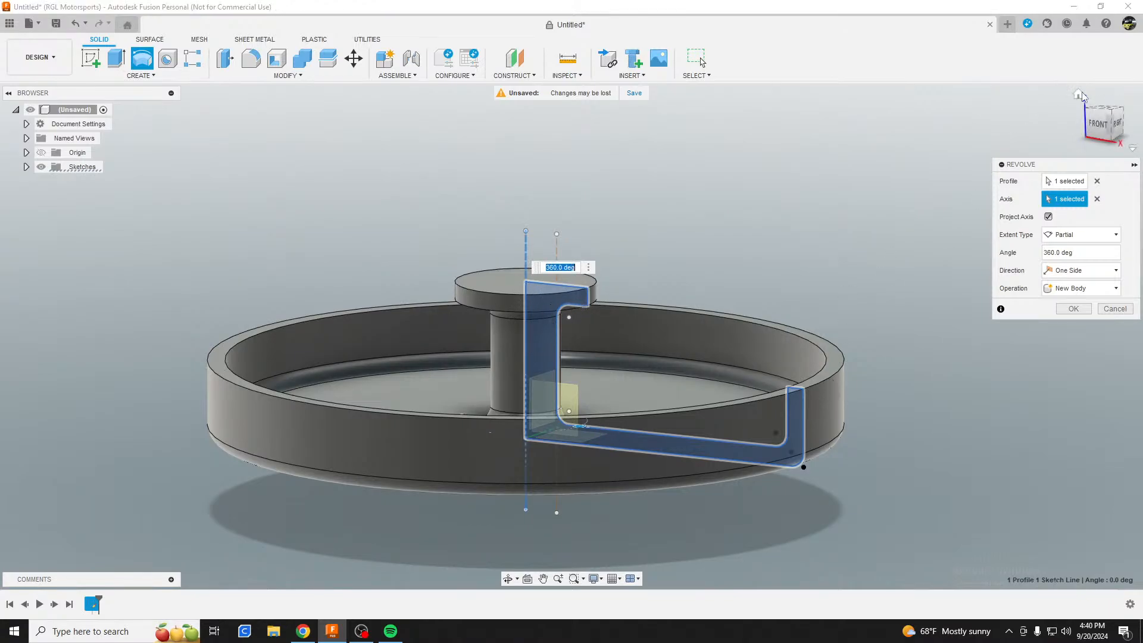
{"action": "mouse_move", "coordinate": [1109, 120]}
{"action": "left_mouse_down"}
{"action": "mouse_move", "coordinate": [1100, 143]}
{"action": "mouse_move", "coordinate": [1071, 131]}
{"action": "mouse_move", "coordinate": [1034, 149]}
{"action": "mouse_move", "coordinate": [1100, 122]}
{"action": "mouse_move", "coordinate": [1107, 141]}
{"action": "mouse_move", "coordinate": [1076, 123]}
{"action": "mouse_move", "coordinate": [1111, 137]}
{"action": "mouse_move", "coordinate": [1114, 117]}
{"action": "left_mouse_up"}
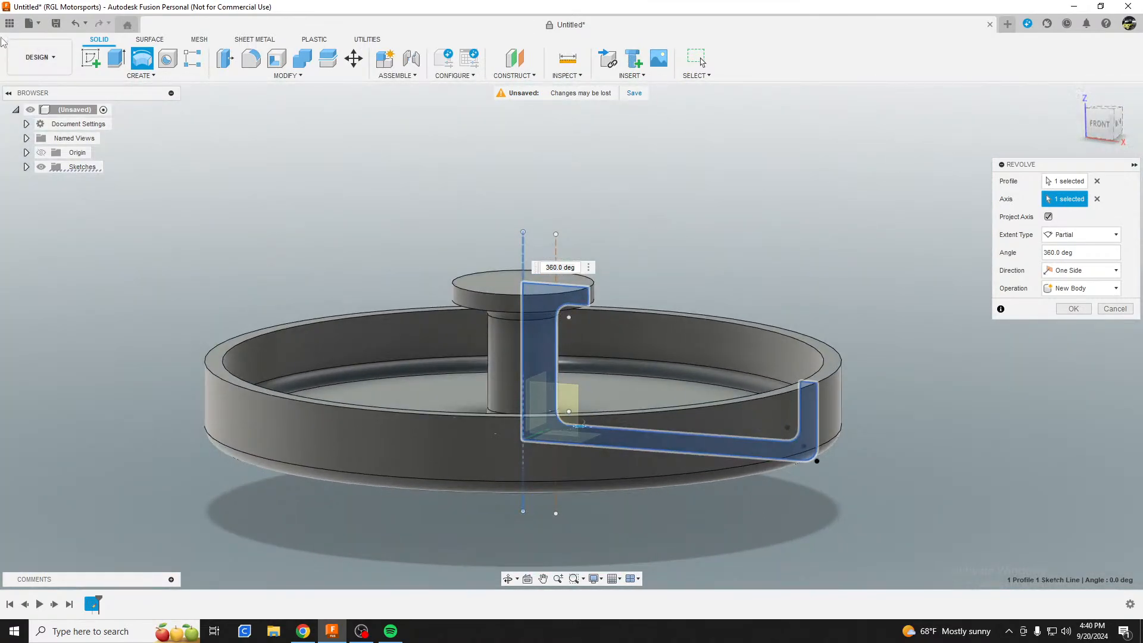
Start a 3D print setup for the design with the Export preparation type and the 3MF format
{"action": "left_click", "coordinate": [39, 24]}
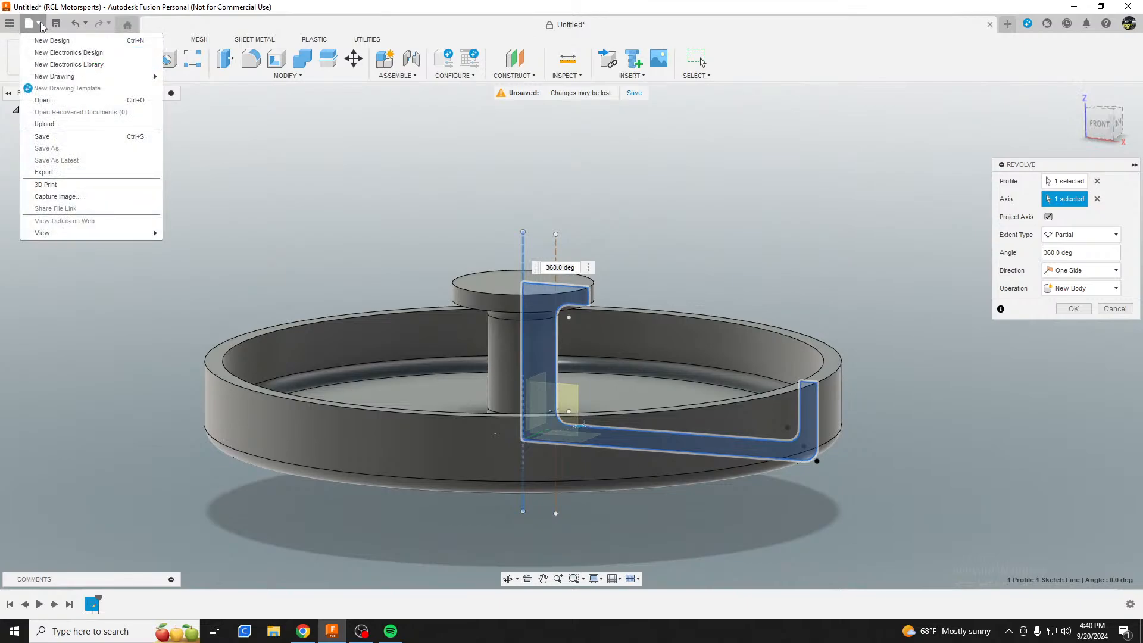
{"action": "left_click", "coordinate": [45, 184]}
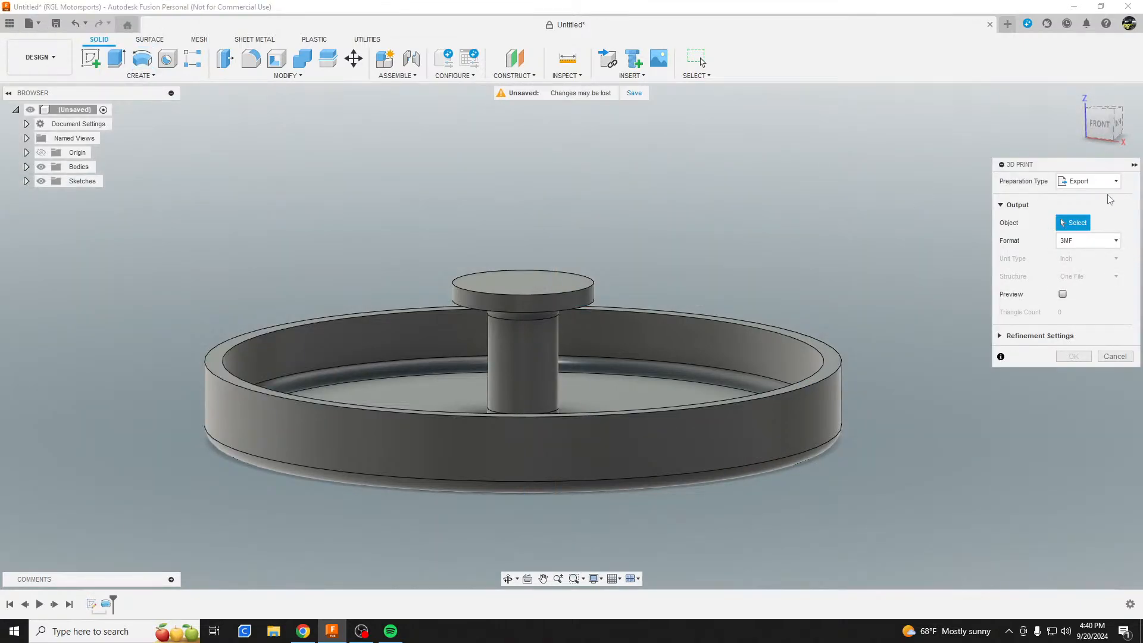
{"action": "left_click", "coordinate": [1113, 243]}
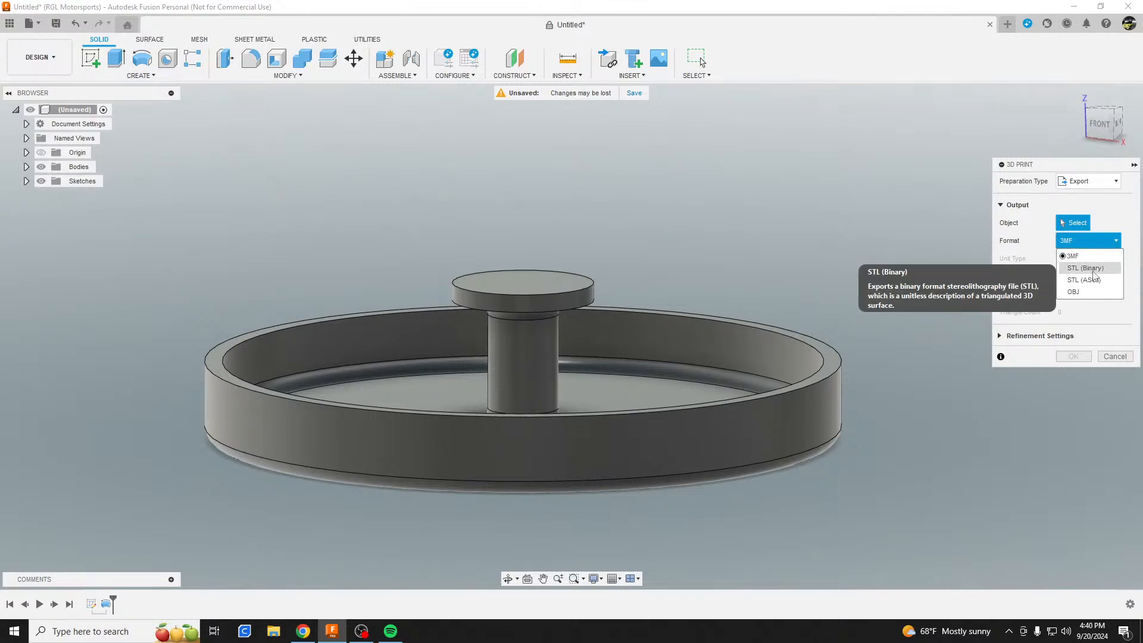
{"action": "left_click", "coordinate": [1073, 256]}
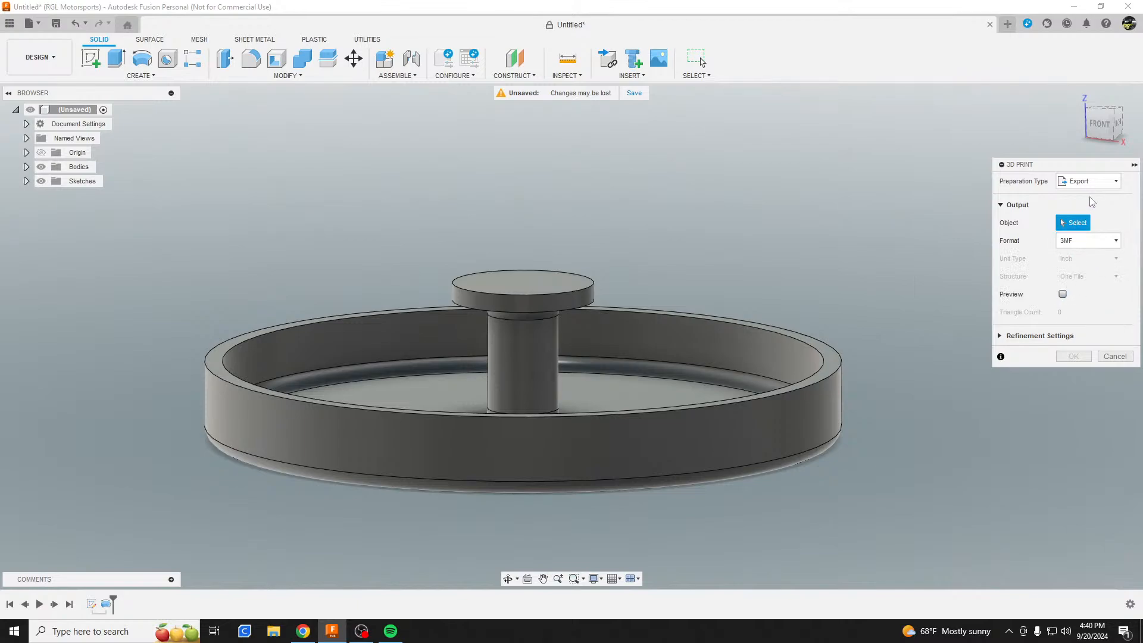
{"action": "left_click", "coordinate": [1094, 181]}
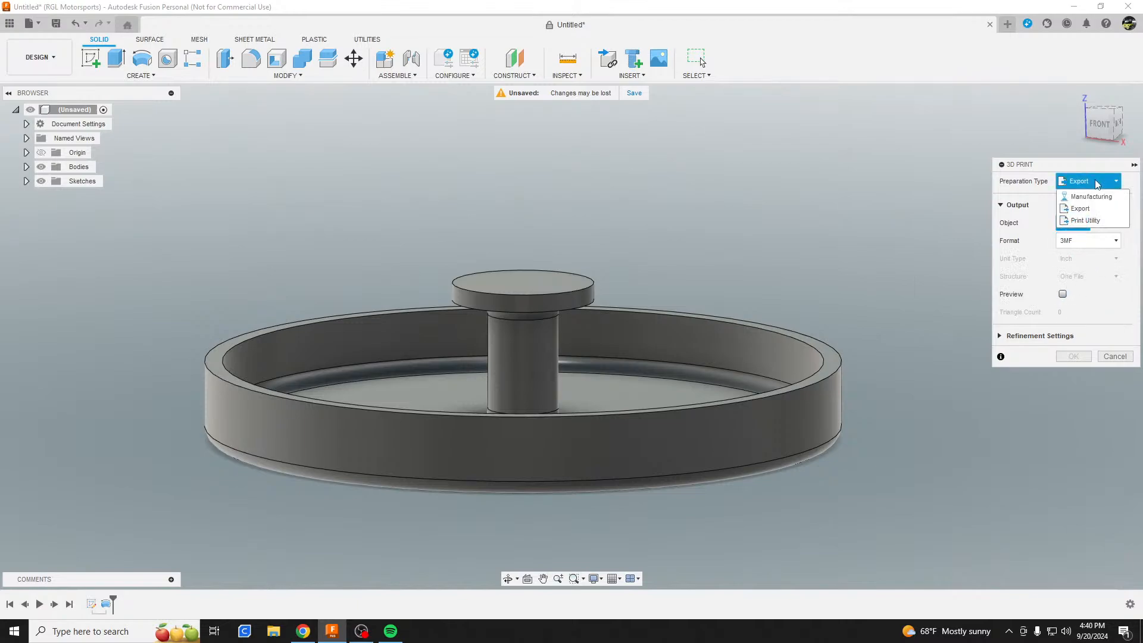
{"action": "left_click", "coordinate": [1081, 208]}
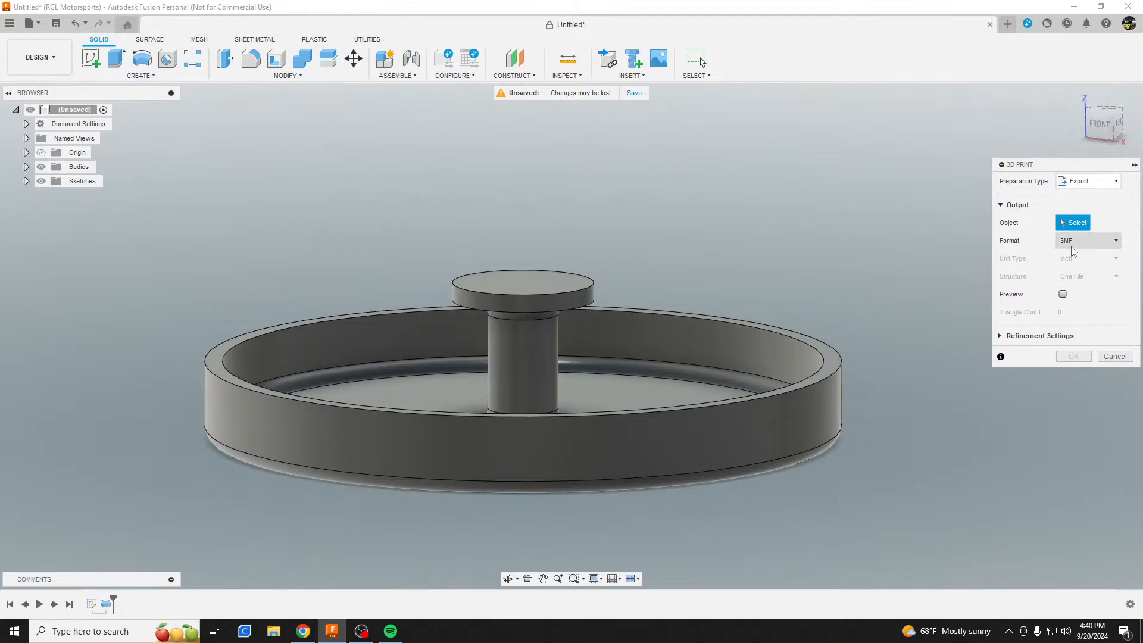
Check the file type of the existing 4.5 inch plug file on the desktop in its properties, and return to Fusion
{"action": "left_click", "coordinate": [1074, 6]}
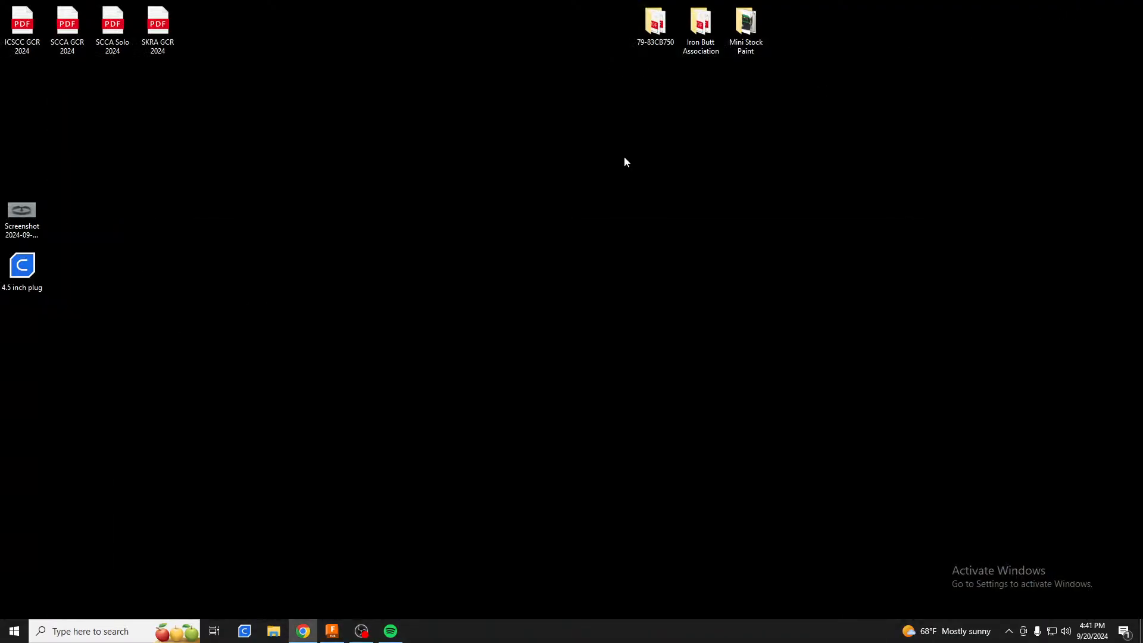
{"action": "left_click", "coordinate": [24, 271]}
{"action": "right_click", "coordinate": [24, 271]}
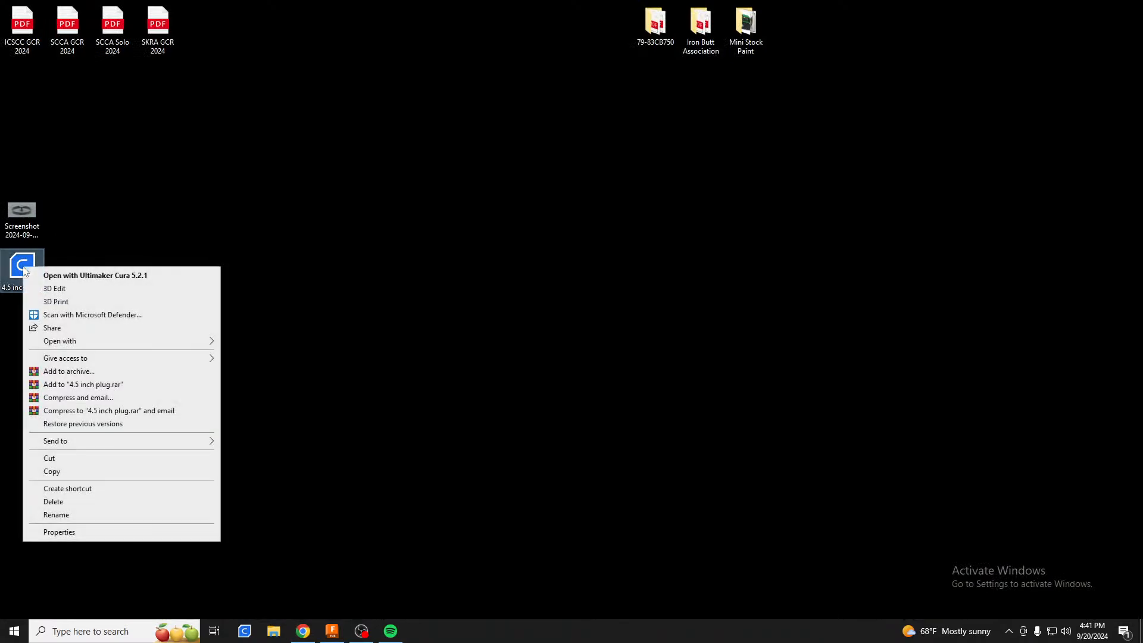
{"action": "left_click", "coordinate": [59, 532]}
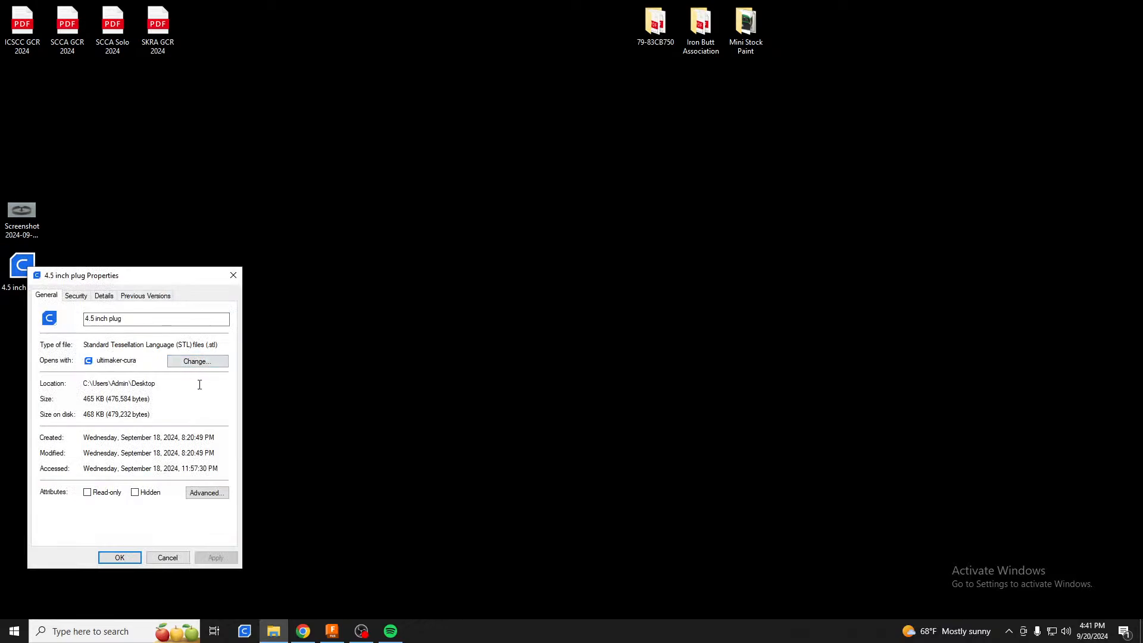
{"action": "left_click", "coordinate": [169, 557]}
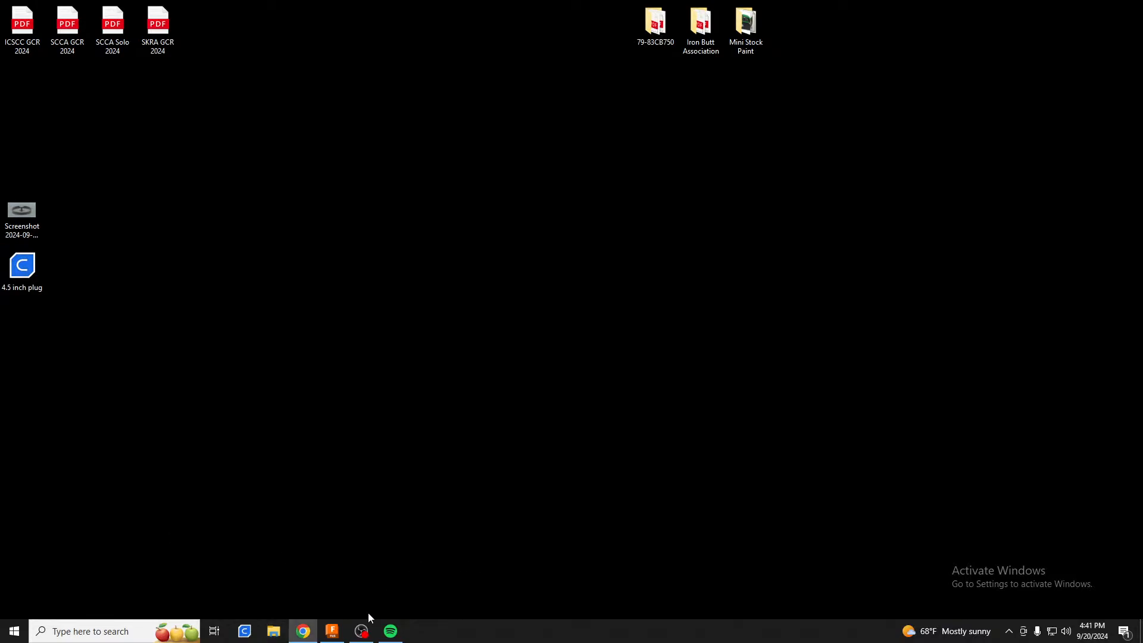
{"action": "left_click", "coordinate": [332, 631]}
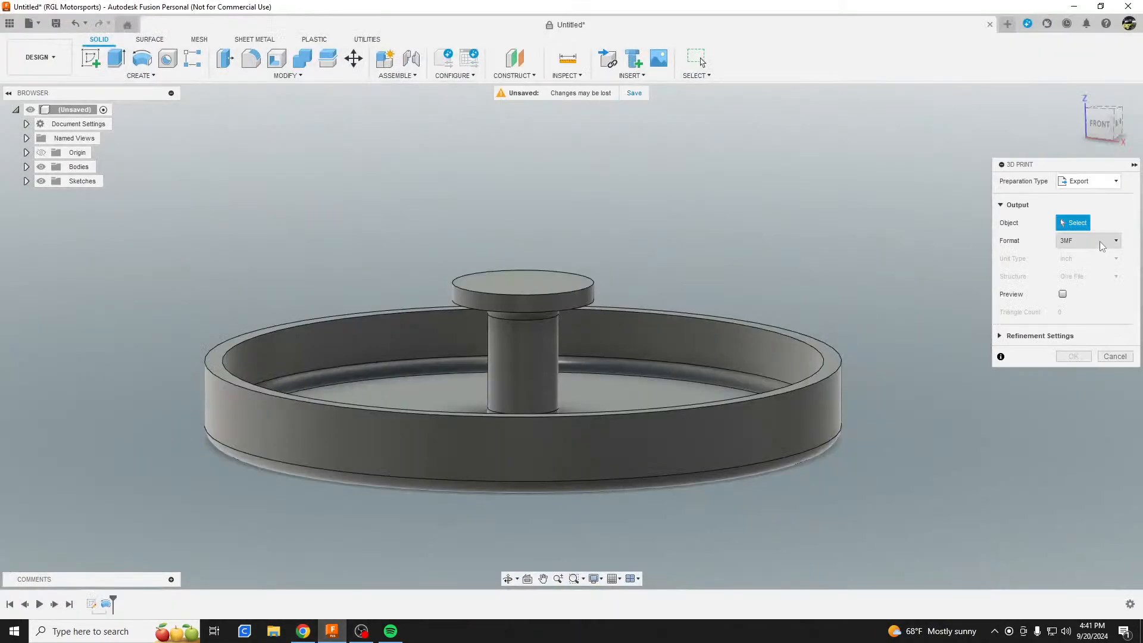
Set the export format to STL (Binary) with millimeter units, and select the revolved body as the object
{"action": "left_click", "coordinate": [1102, 243]}
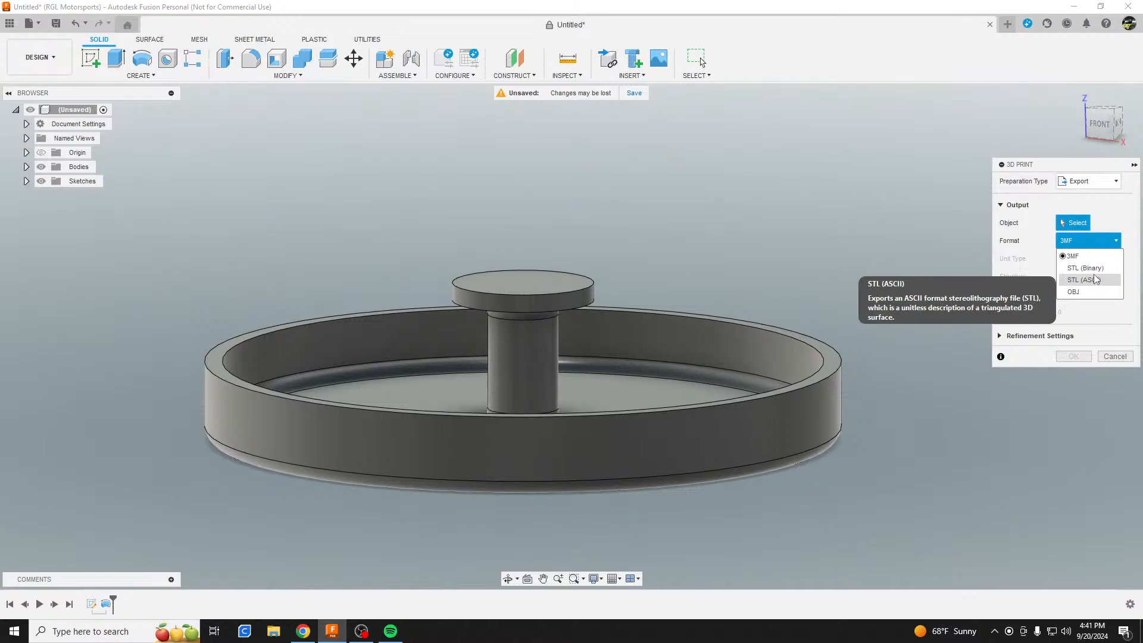
{"action": "left_click", "coordinate": [1095, 268]}
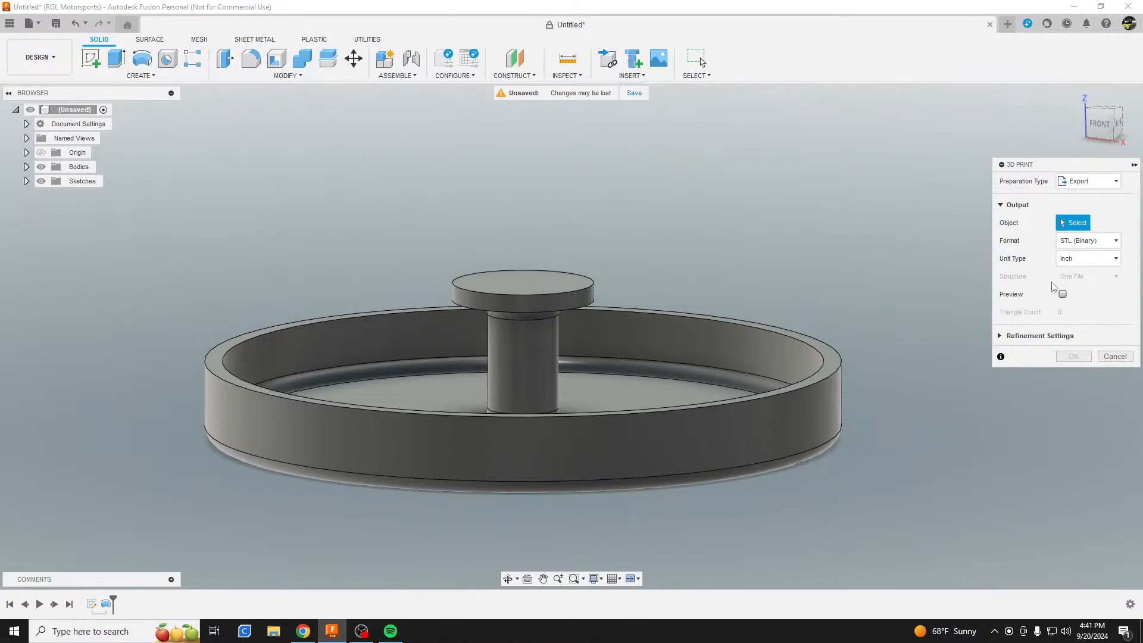
{"action": "left_click", "coordinate": [1078, 259]}
{"action": "left_click", "coordinate": [1082, 287]}
{"action": "left_click", "coordinate": [790, 395]}
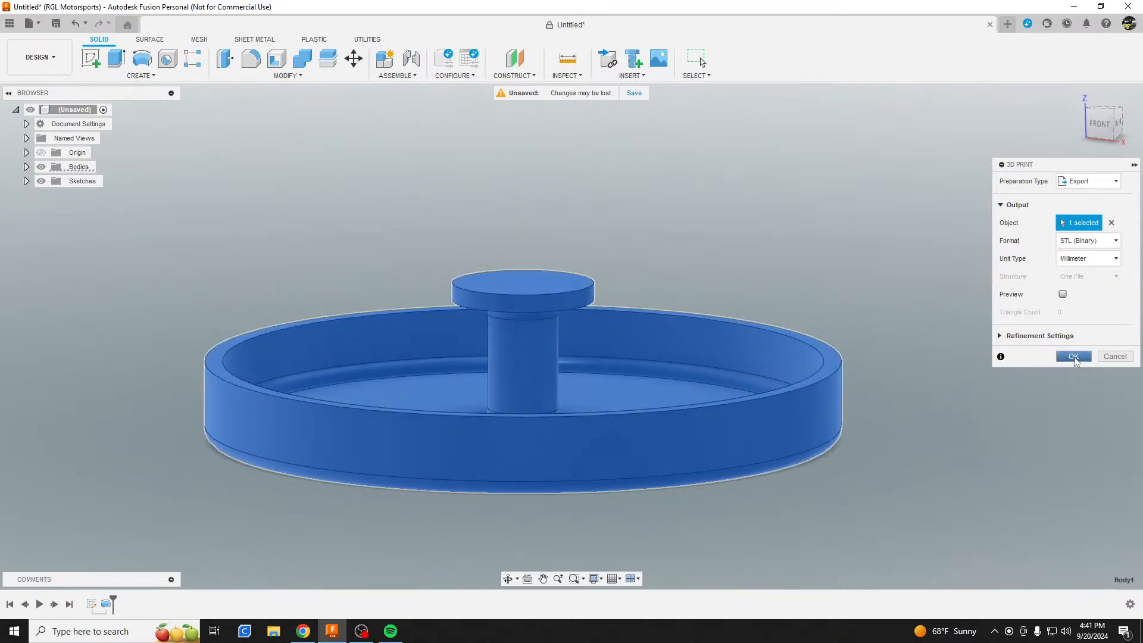
Save the STL to the desktop as "4.5 inch plug", replacing the existing file of that name
{"action": "left_click", "coordinate": [1074, 356]}
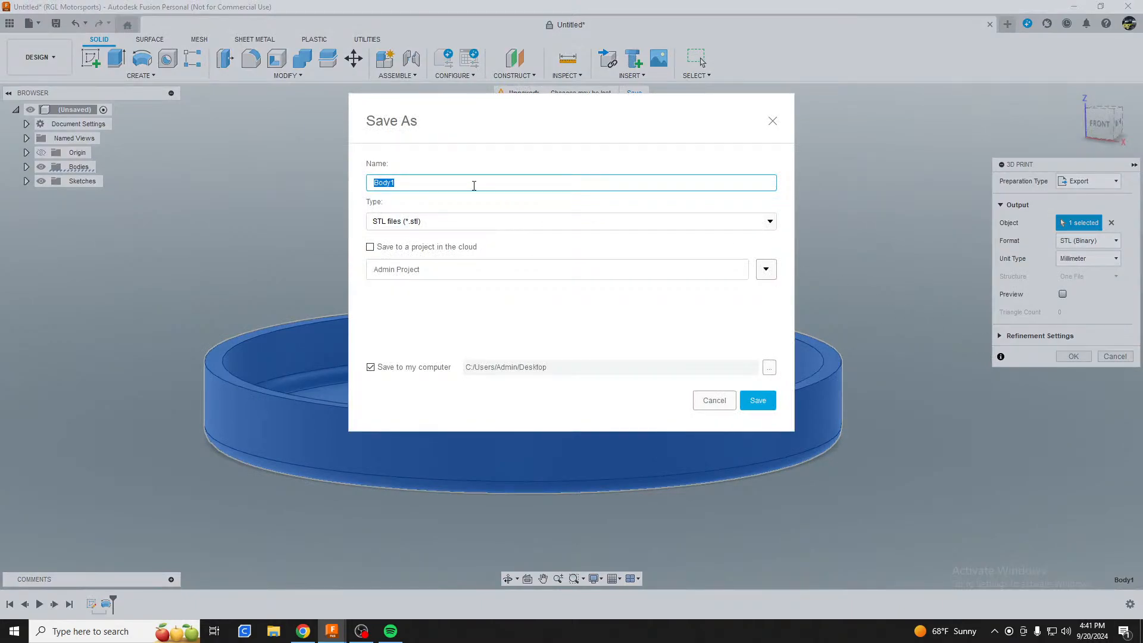
{"action": "type", "text": "4.5 inch plug"}
{"action": "left_click", "coordinate": [758, 400]}
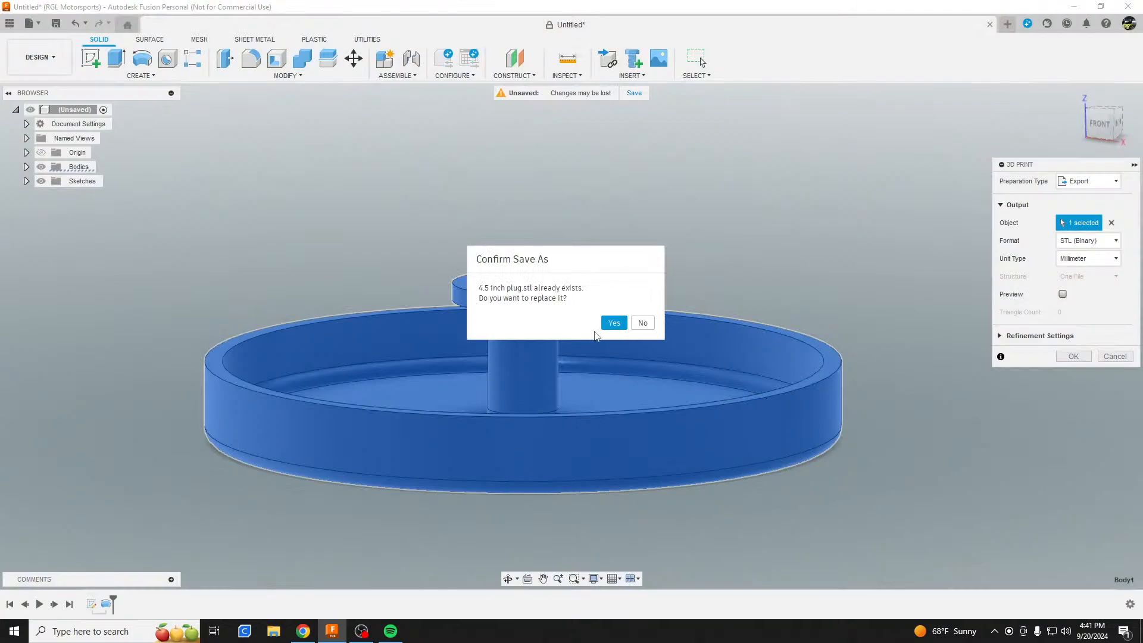
{"action": "left_click", "coordinate": [607, 327]}
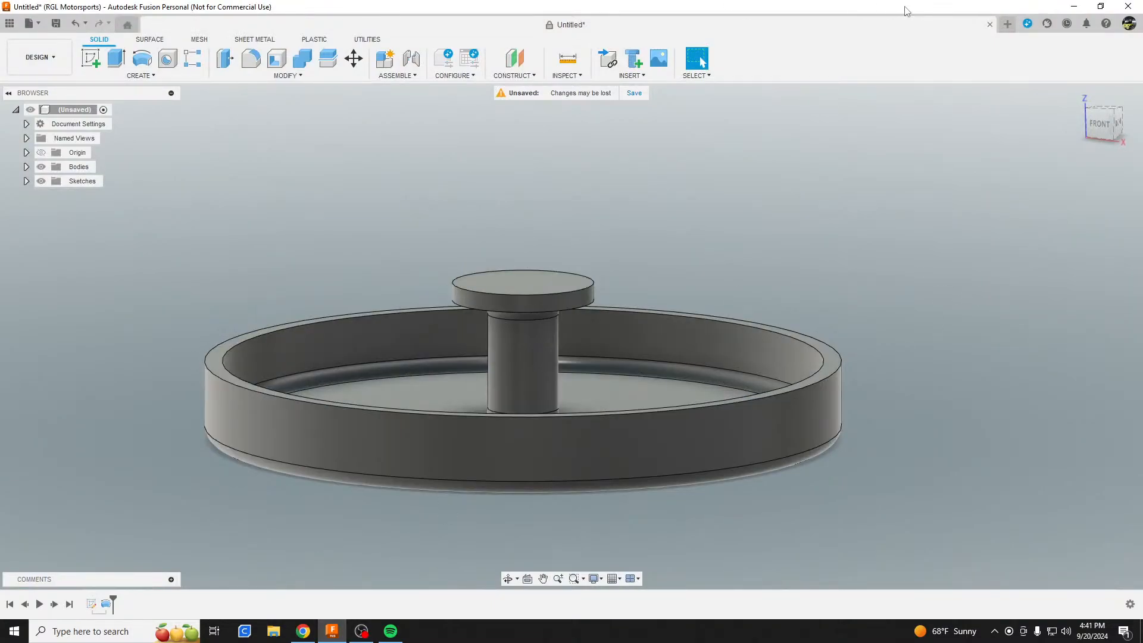
Open the exported 4.5 inch plug file from the desktop in Ultimaker Cura, and view the desktop screenshot of the plug
{"action": "left_click", "coordinate": [1074, 7]}
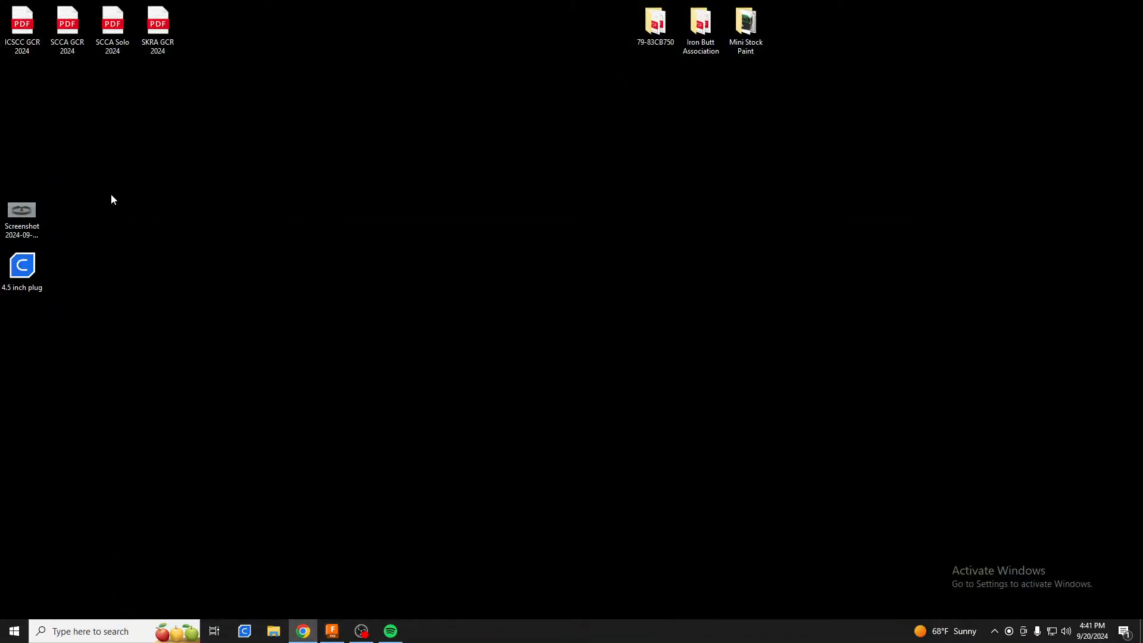
{"action": "double_click", "coordinate": [40, 274]}
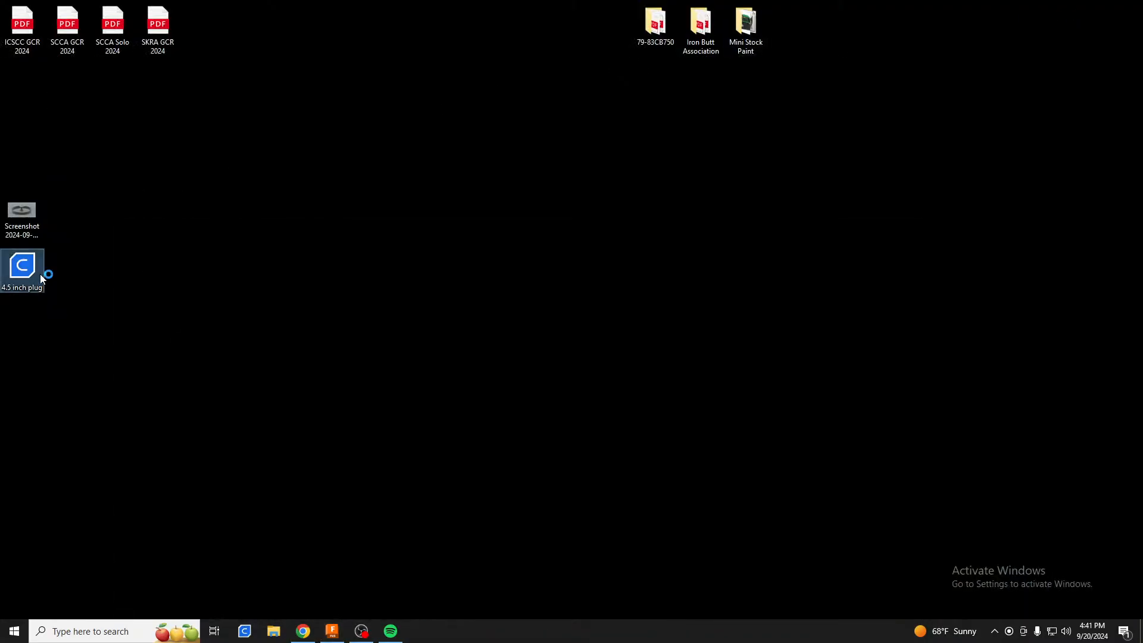
{"action": "double_click", "coordinate": [29, 212]}
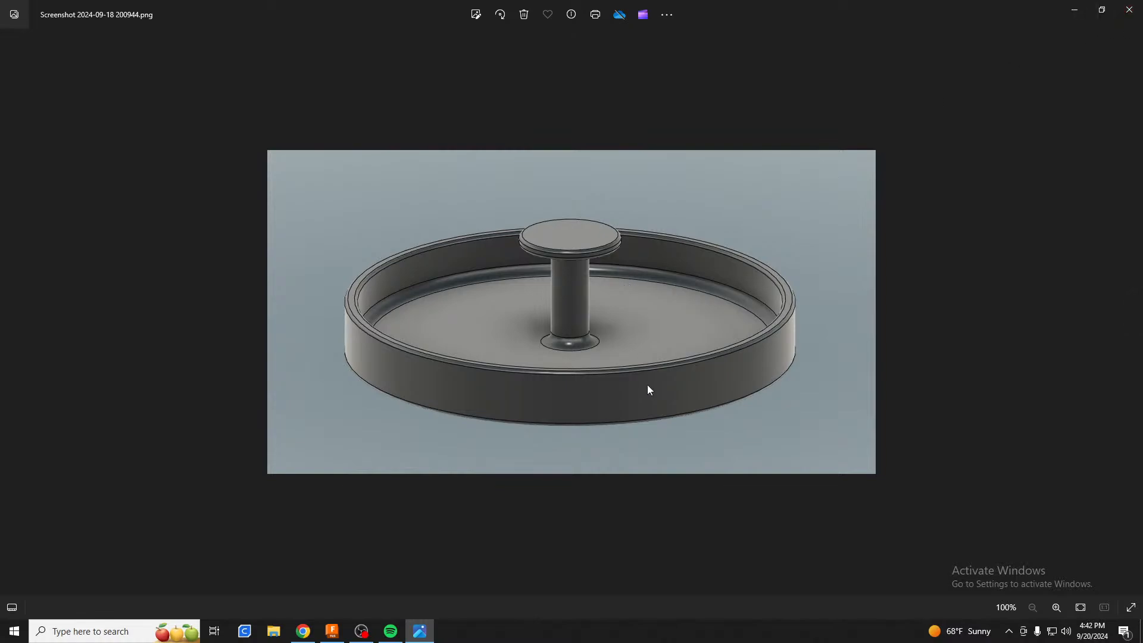
{"action": "left_click", "coordinate": [1130, 10]}
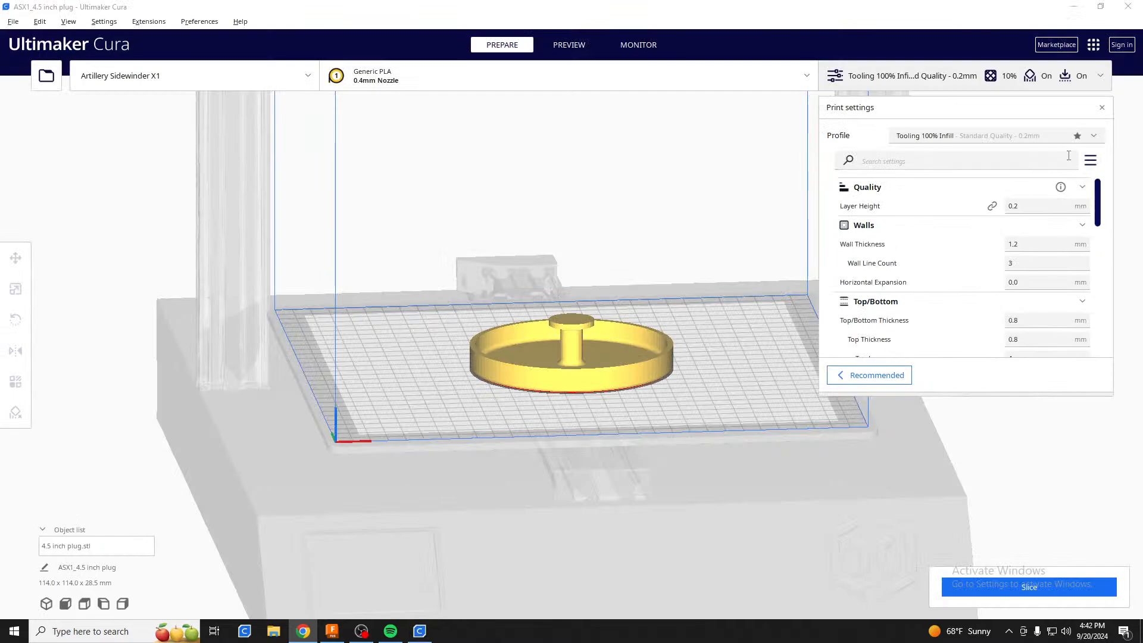
Review the print settings from walls through support and build plate adhesion, and slice the plug for printing
{"action": "scroll", "coordinate": [965, 300], "scroll_direction": "down", "scroll_amount": 3}
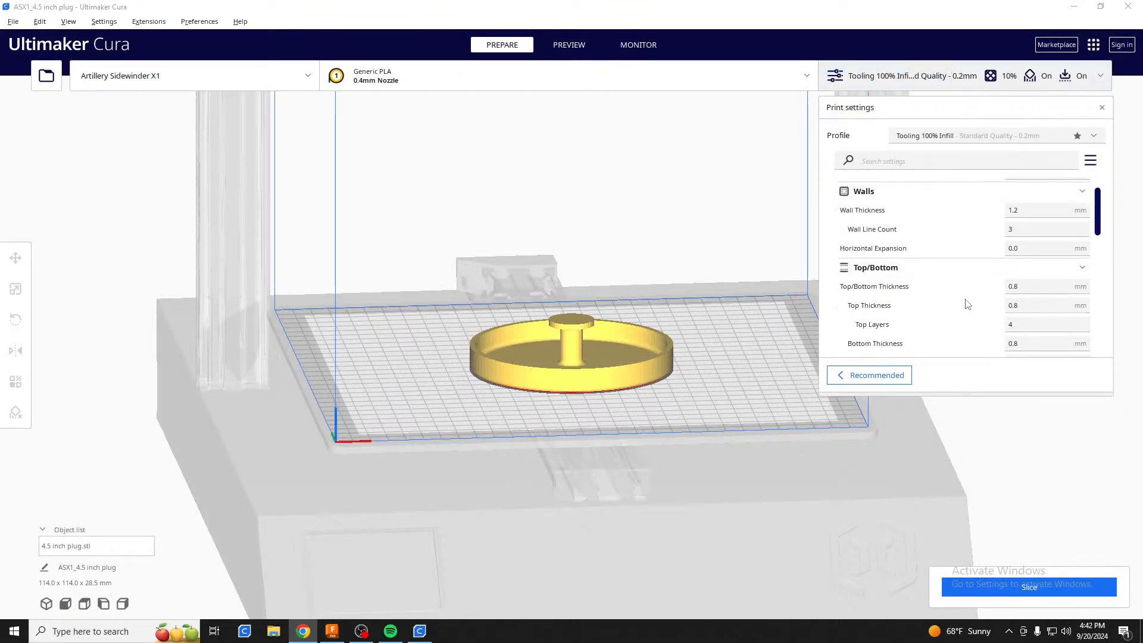
{"action": "scroll", "coordinate": [964, 298], "scroll_direction": "down", "scroll_amount": 5}
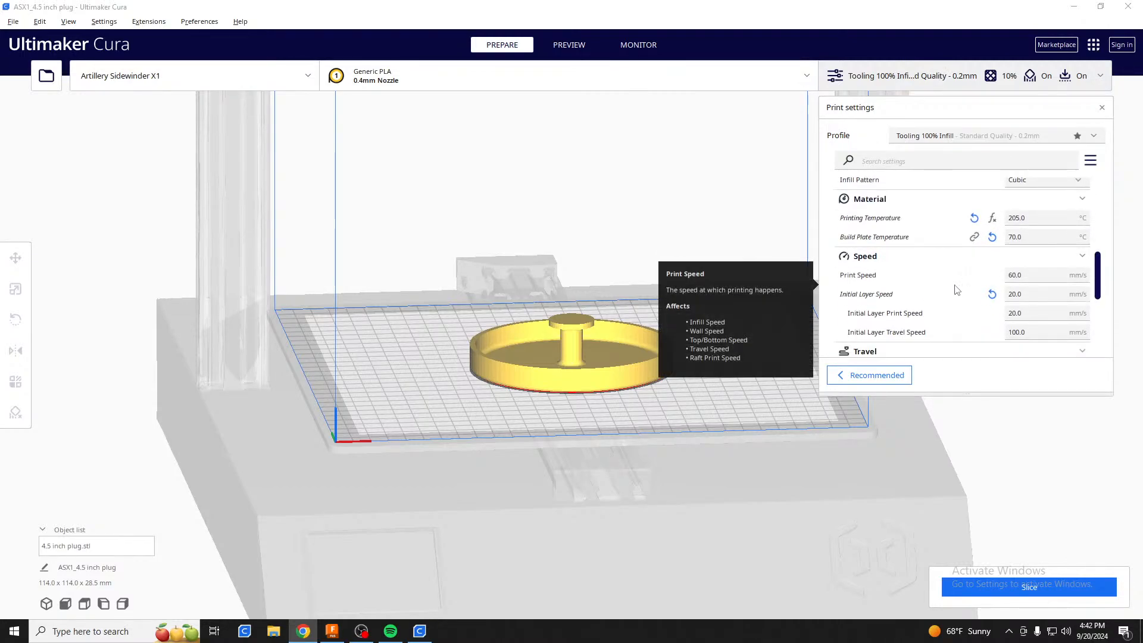
{"action": "scroll", "coordinate": [957, 290], "scroll_direction": "down", "scroll_amount": 3}
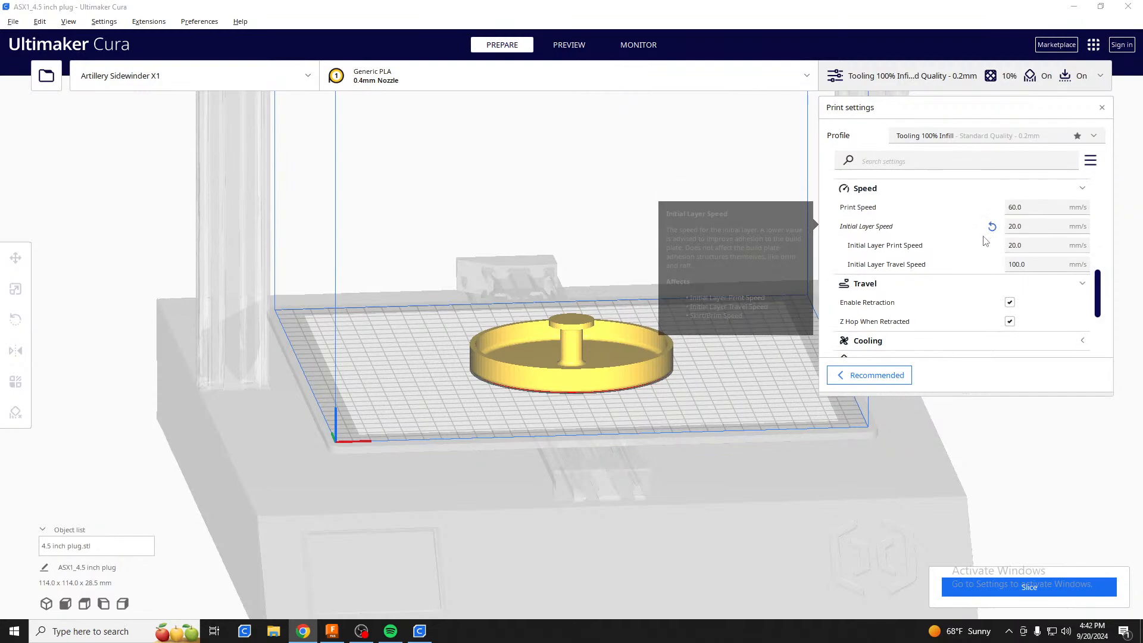
{"action": "scroll", "coordinate": [977, 274], "scroll_direction": "down", "scroll_amount": 5}
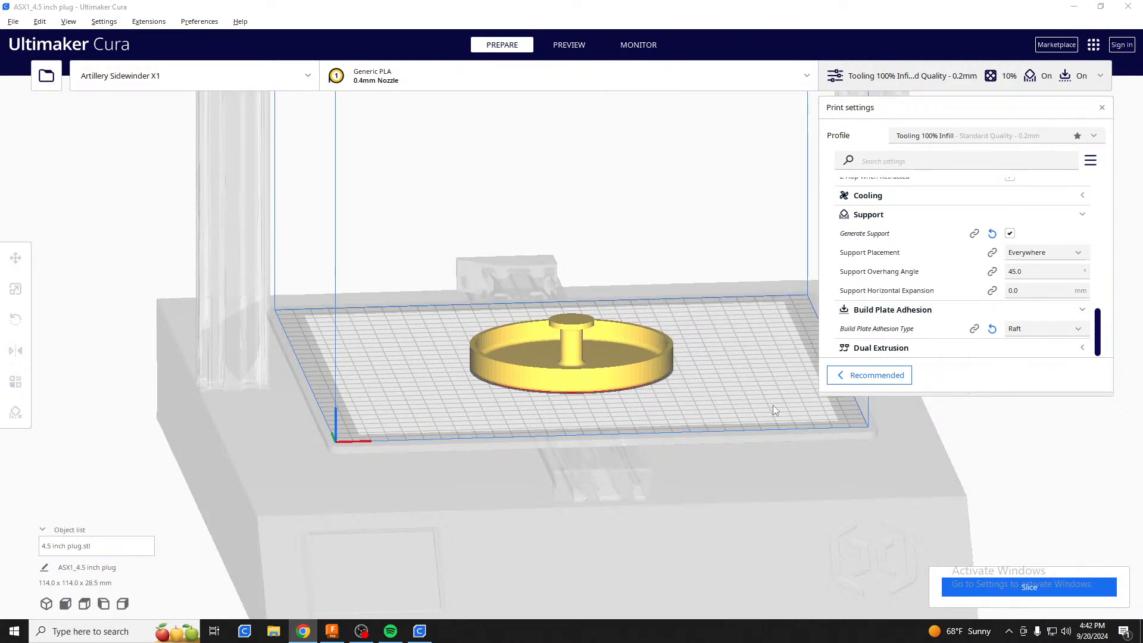
{"action": "left_click", "coordinate": [1041, 592]}
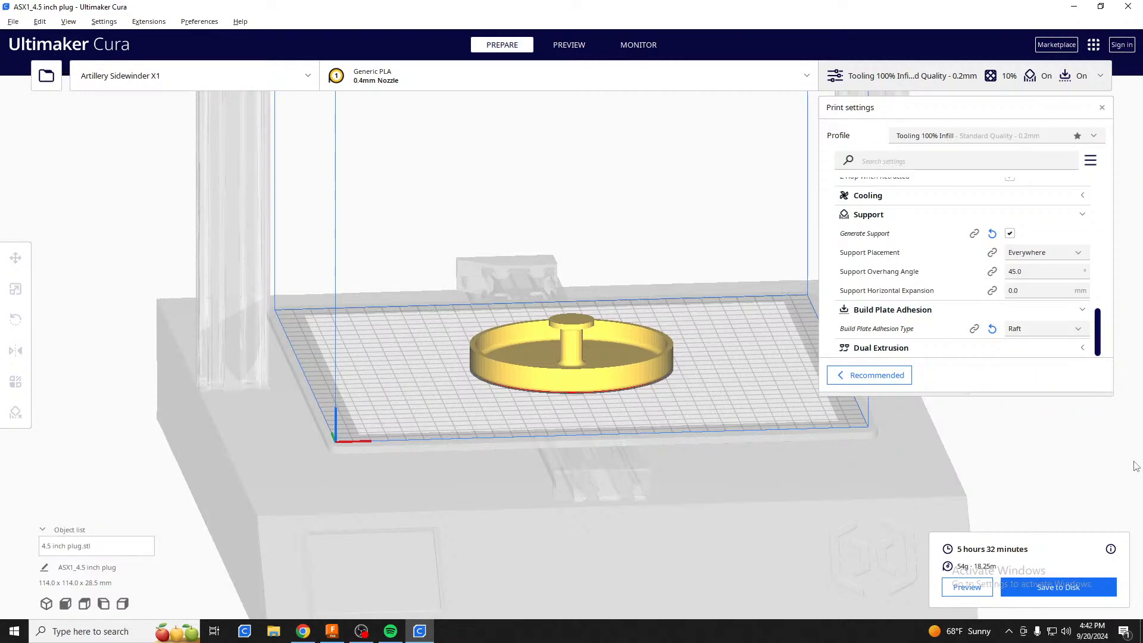
Save the sliced plug to the desktop as the G-code file "ASX1_4.5 inch plug"
{"action": "left_click", "coordinate": [1040, 589]}
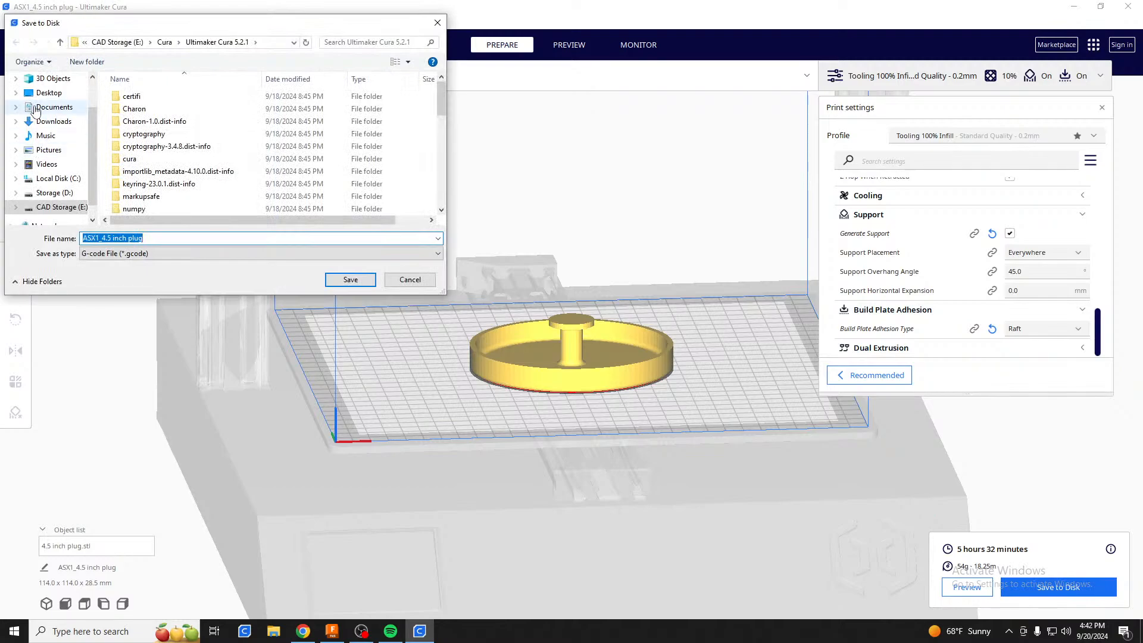
{"action": "left_click", "coordinate": [48, 95]}
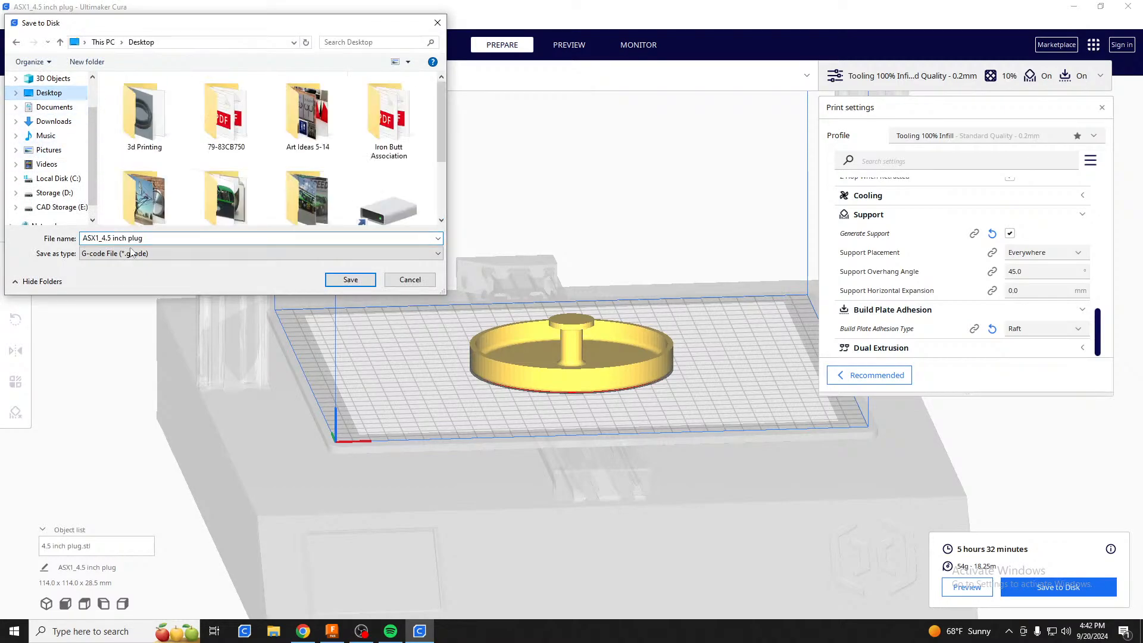
{"action": "left_click", "coordinate": [350, 282]}
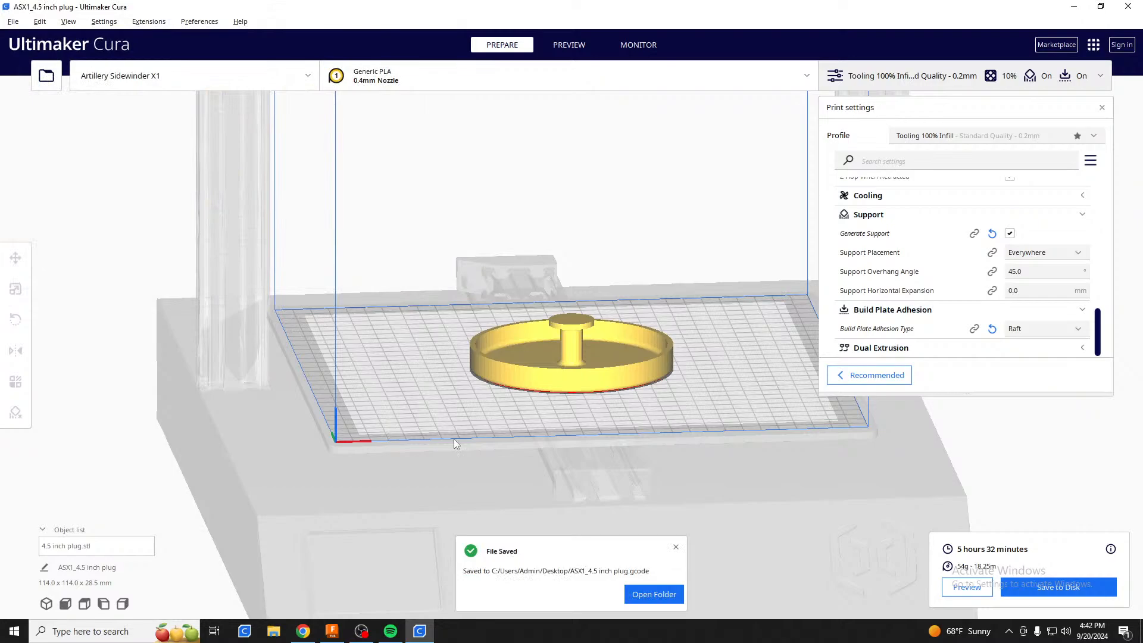